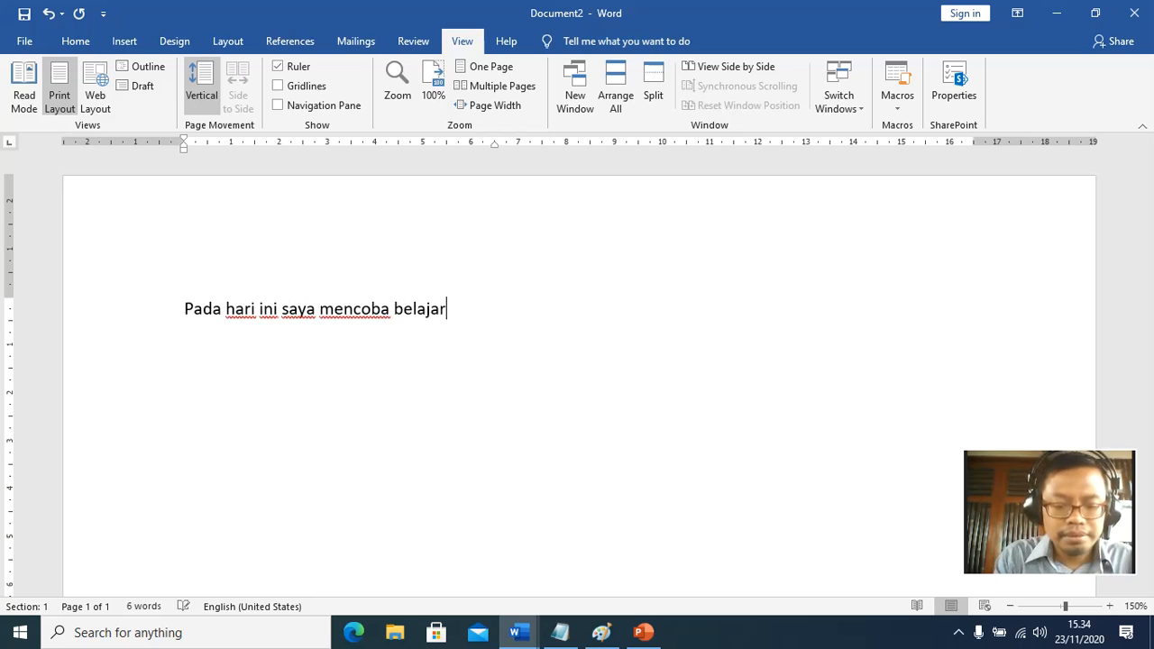
Continue the sentence after "belajar" with "computer dasar dengan sungguh-sungguh supaya bisa dimanfaat sebaiknya".
text(komputer da)
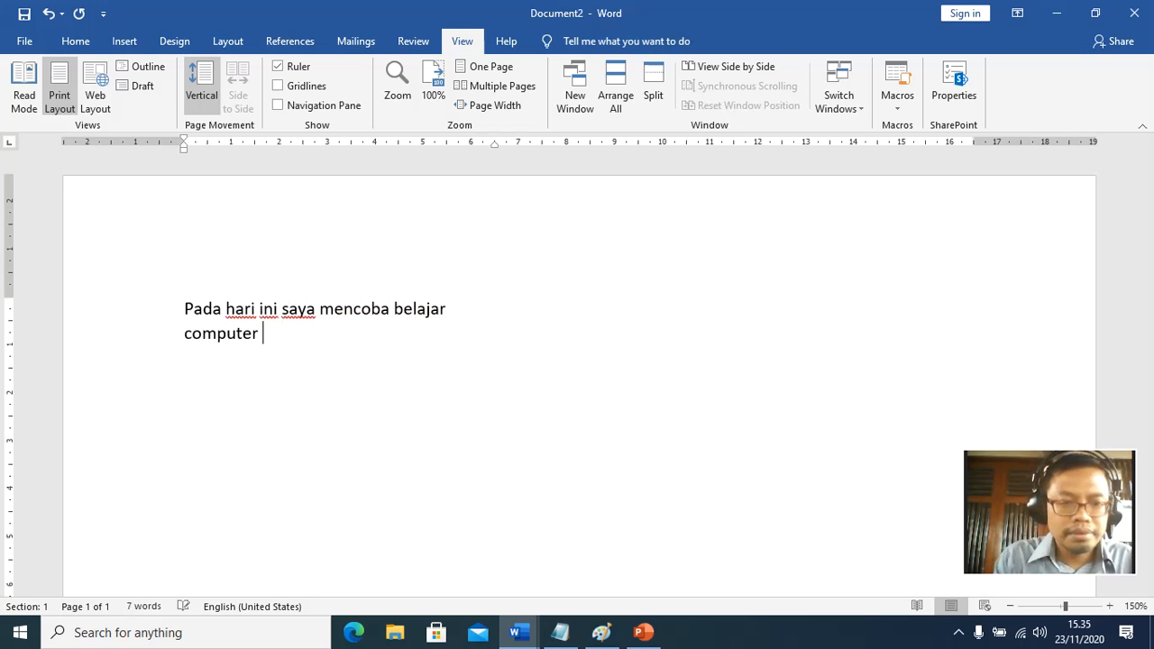
text(sar dengan sungguh)
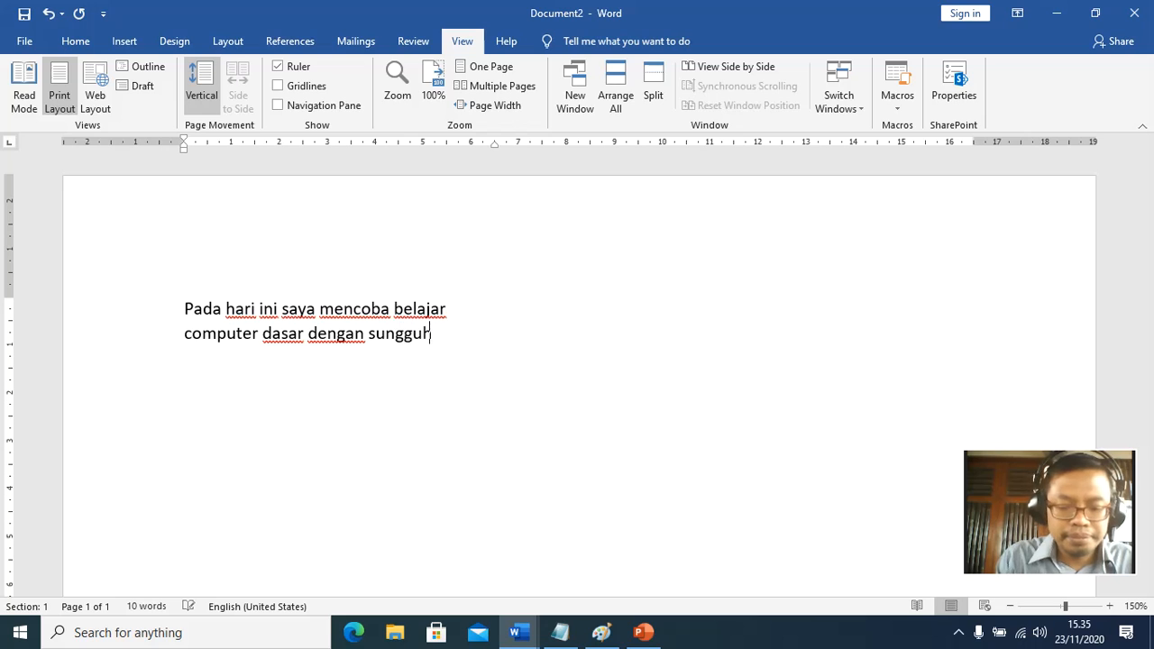
text(-sungguh )
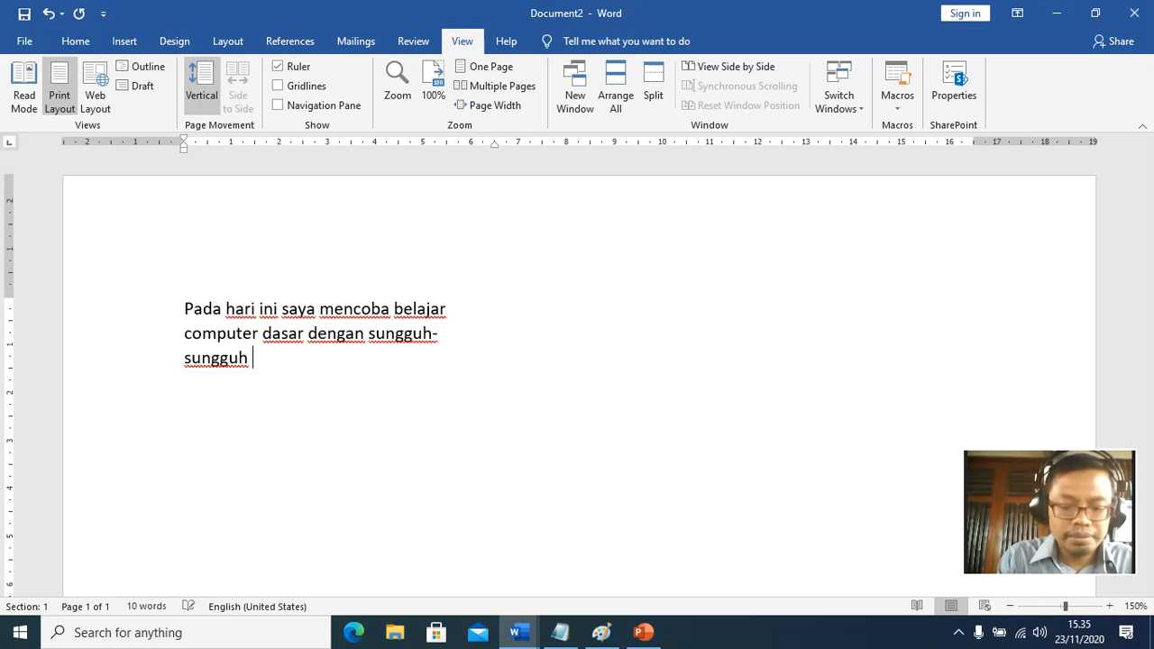
text(supaya )
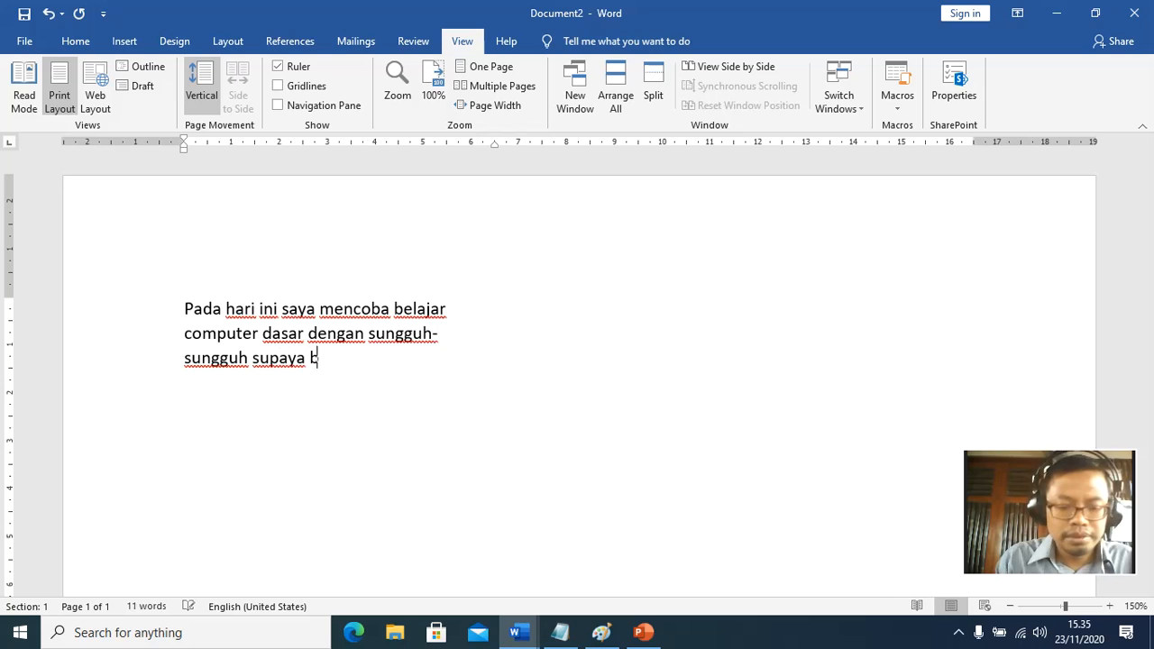
text(bisa dimanfaa)
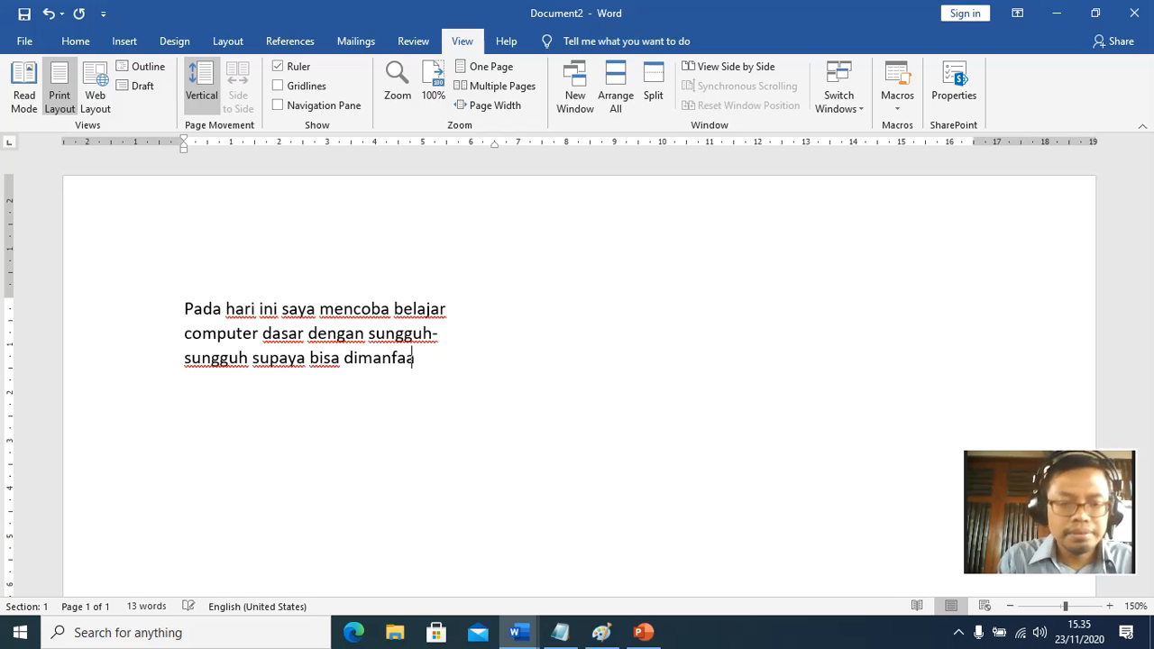
text(t sebaikny)
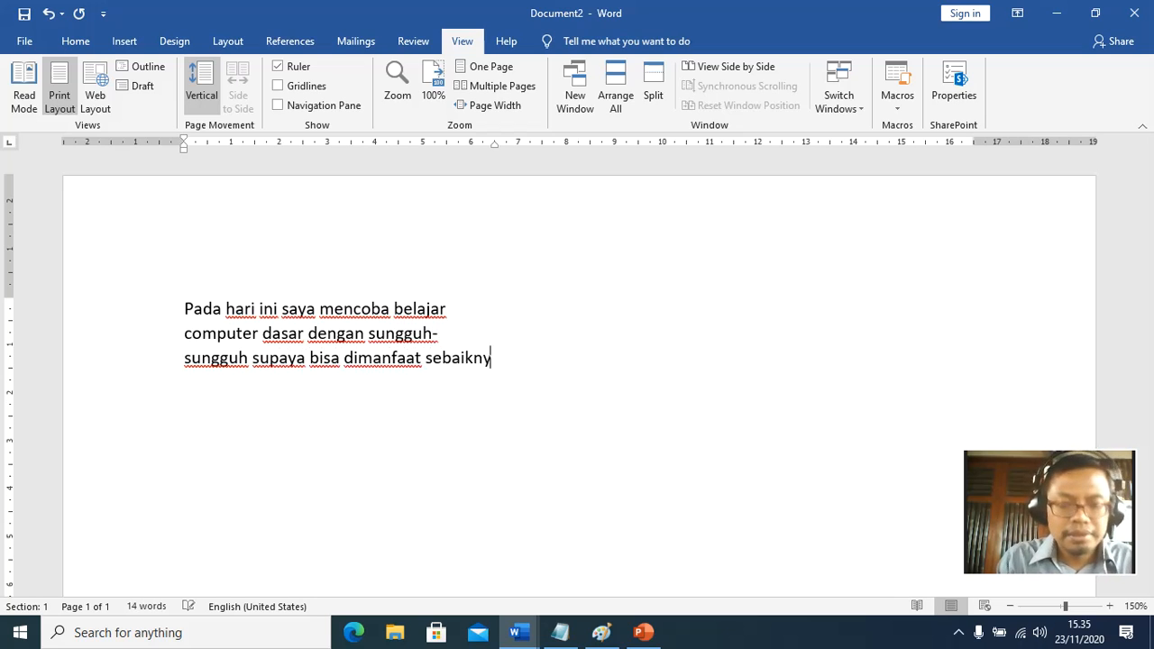
text(a)
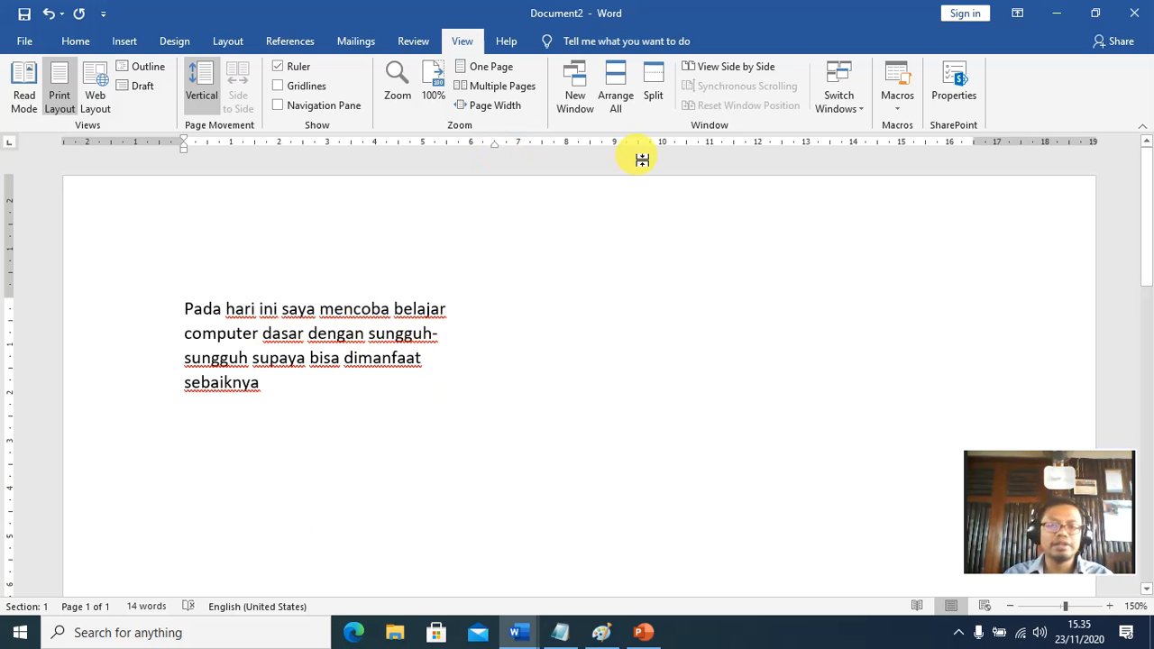
Move the paragraph's right indent to about 7.5 cm on the ruler and start a new paragraph after an empty one.
mouse_move(495, 147)
mouse_down()
mouse_move(715, 151)
mouse_move(528, 167)
mouse_move(510, 172)
mouse_move(650, 157)
mouse_move(561, 183)
mouse_move(502, 184)
mouse_move(920, 198)
mouse_move(505, 177)
mouse_move(543, 168)
mouse_move(542, 155)
mouse_up()
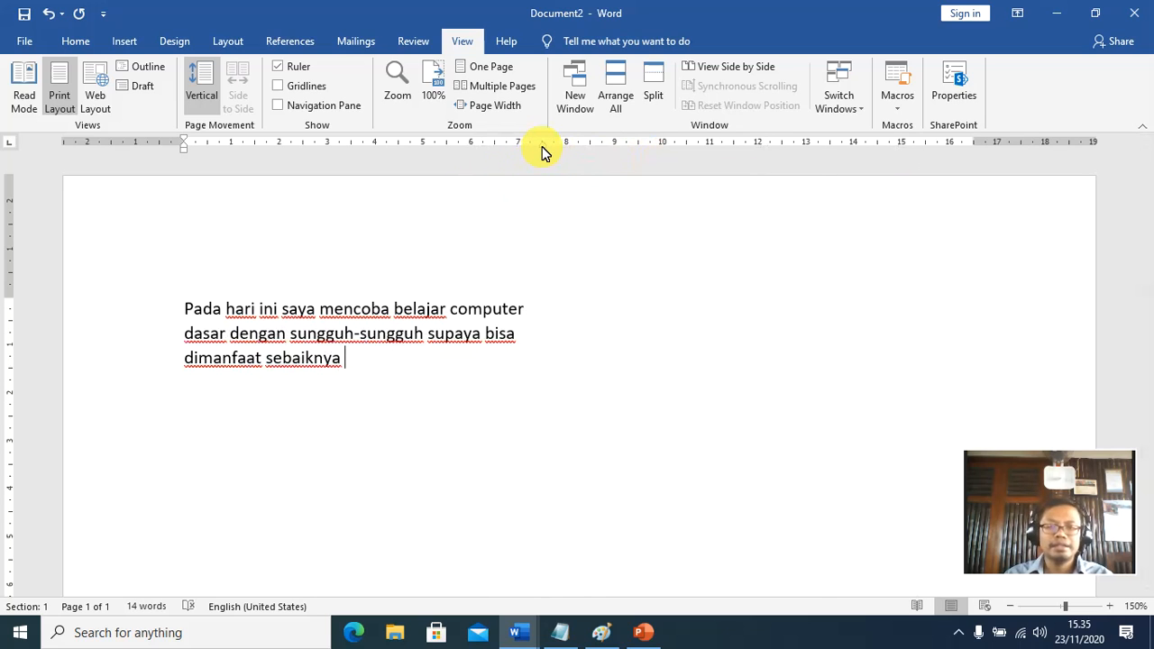
click(386, 368)
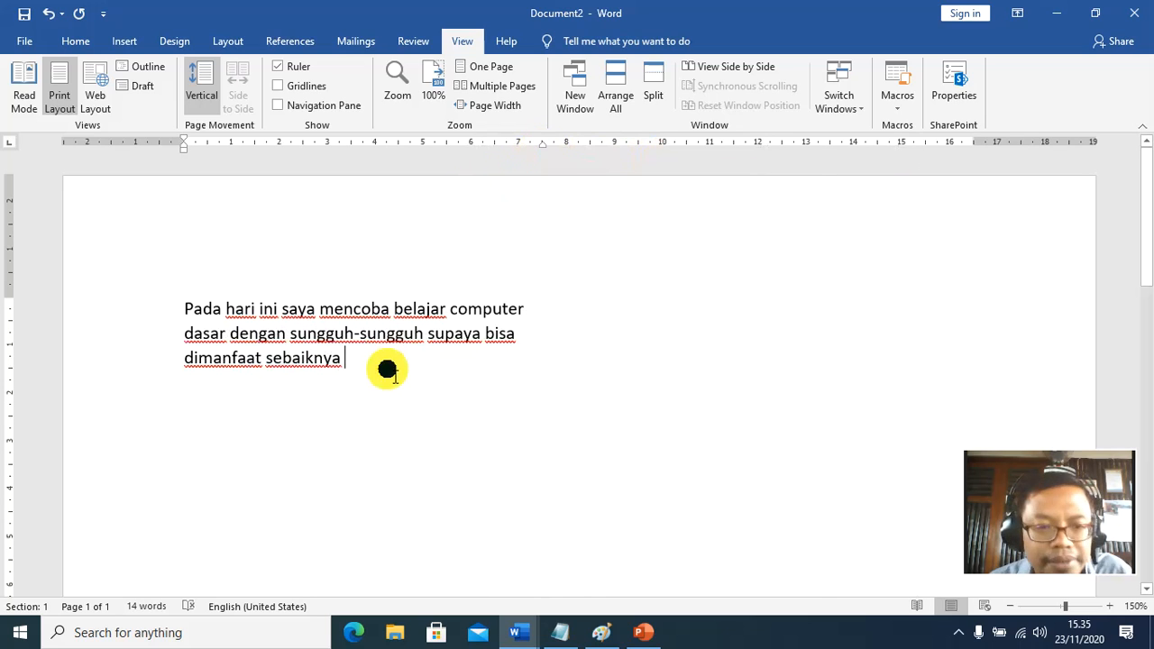
key(Return)
key(Return)
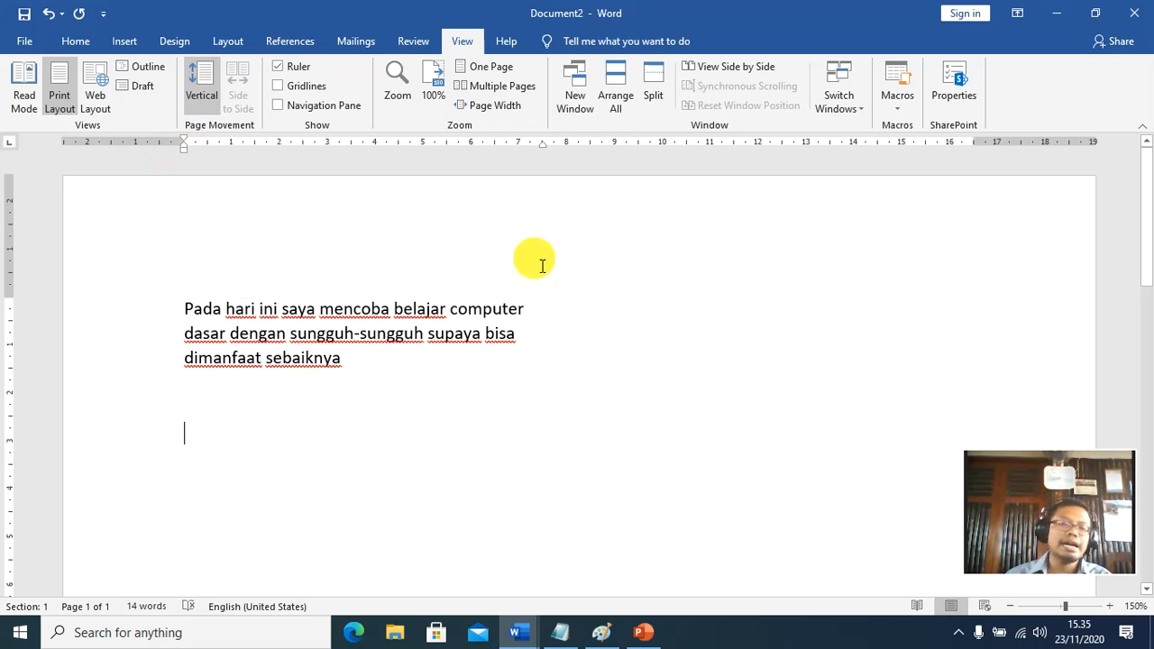
Set the first line indent of the new empty paragraph to about 1.25 cm on the ruler.
key(Tab)
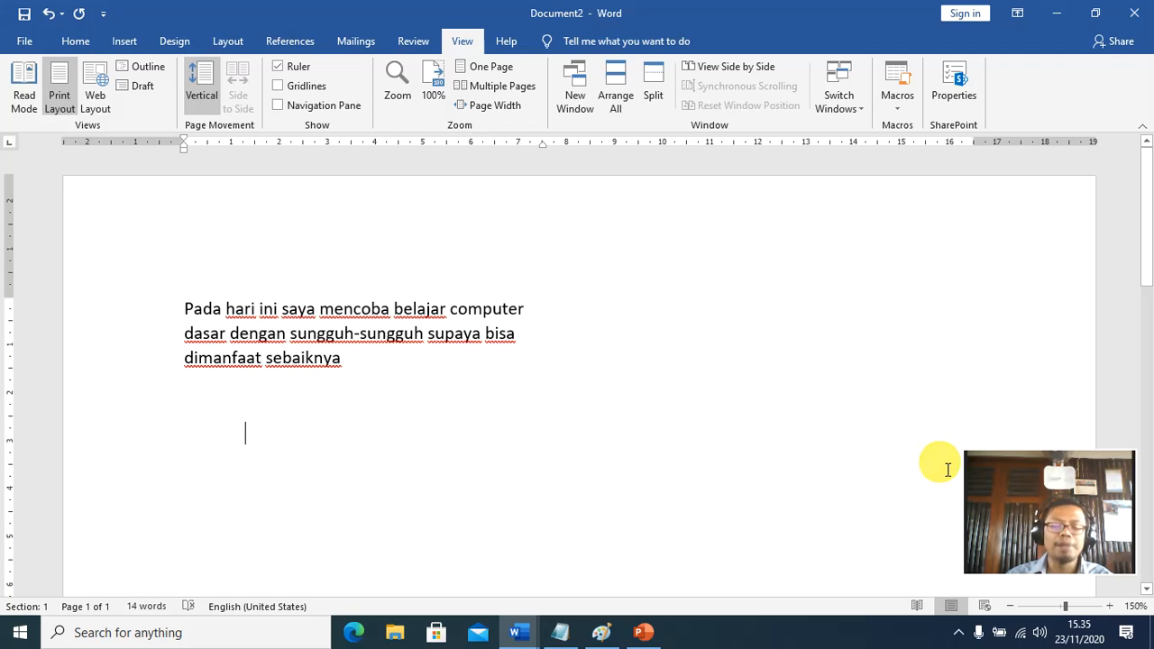
key(BackSpace)
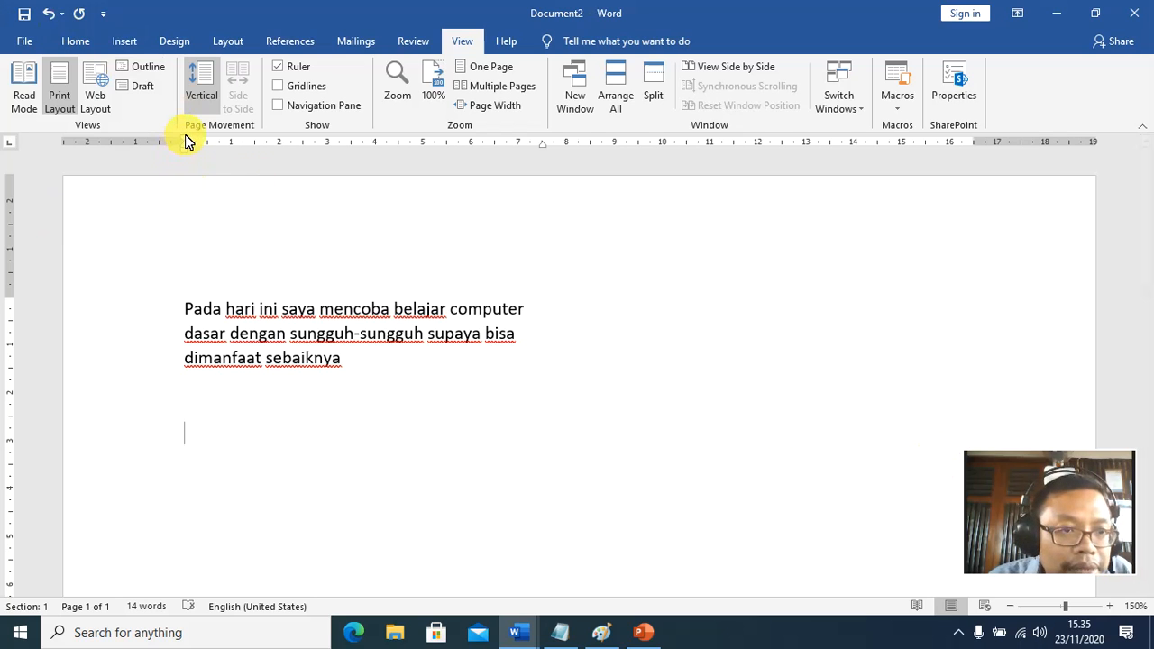
mouse_move(185, 144)
mouse_down()
mouse_move(185, 134)
mouse_move(242, 132)
mouse_up()
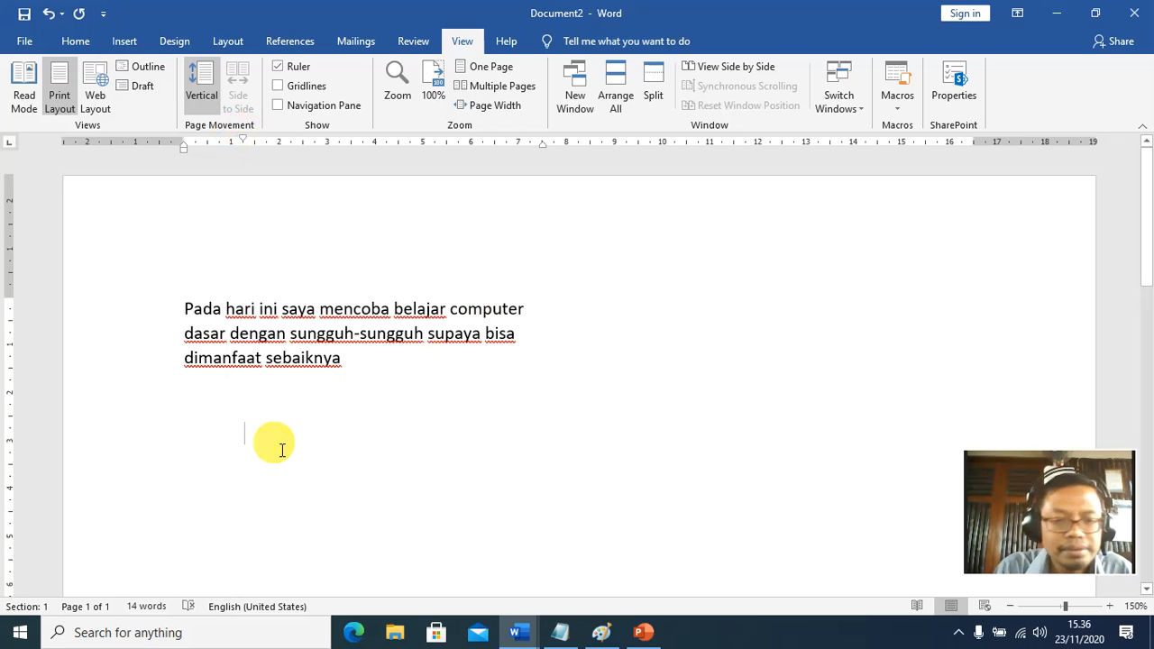
Write the indented paragraph "Untuk itu kita harus bersungguh-sungguh dalam belajar computer dengan demikian memudahkan".
text(untuk )
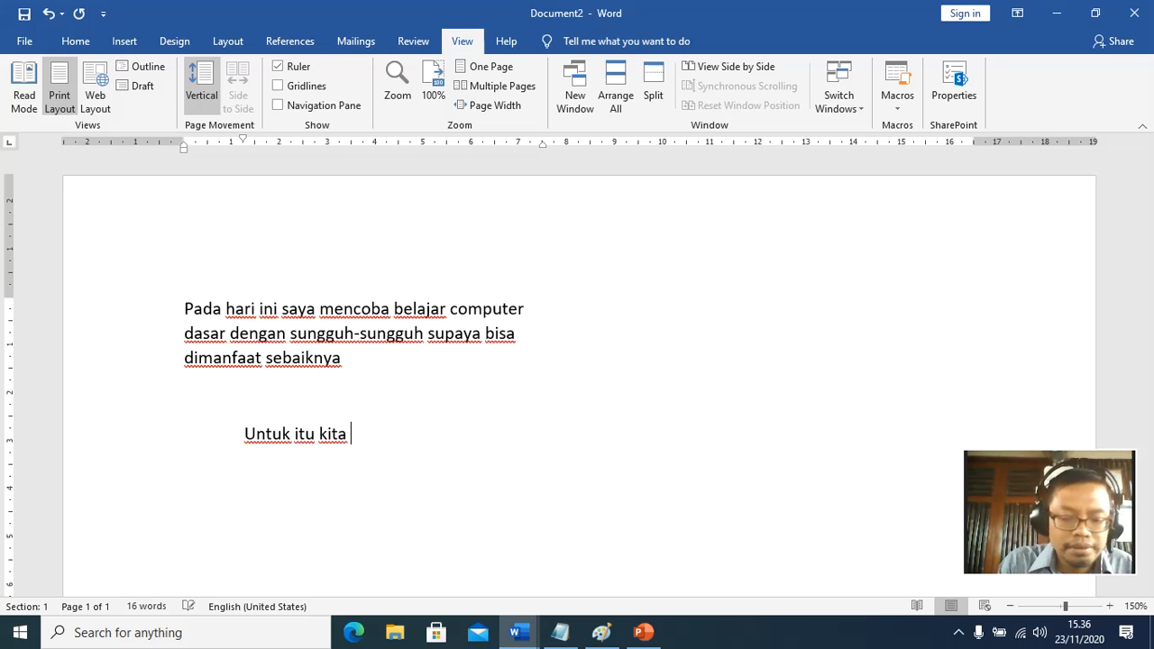
text(itu kita harus bersunggu)
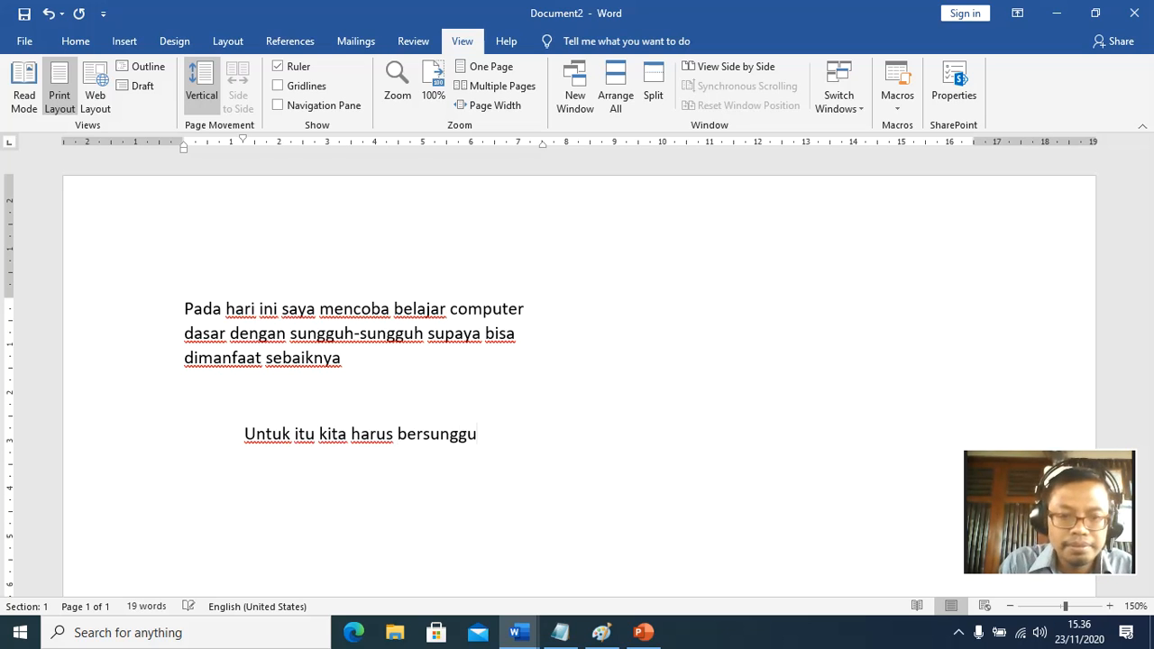
text(h-sunggu)
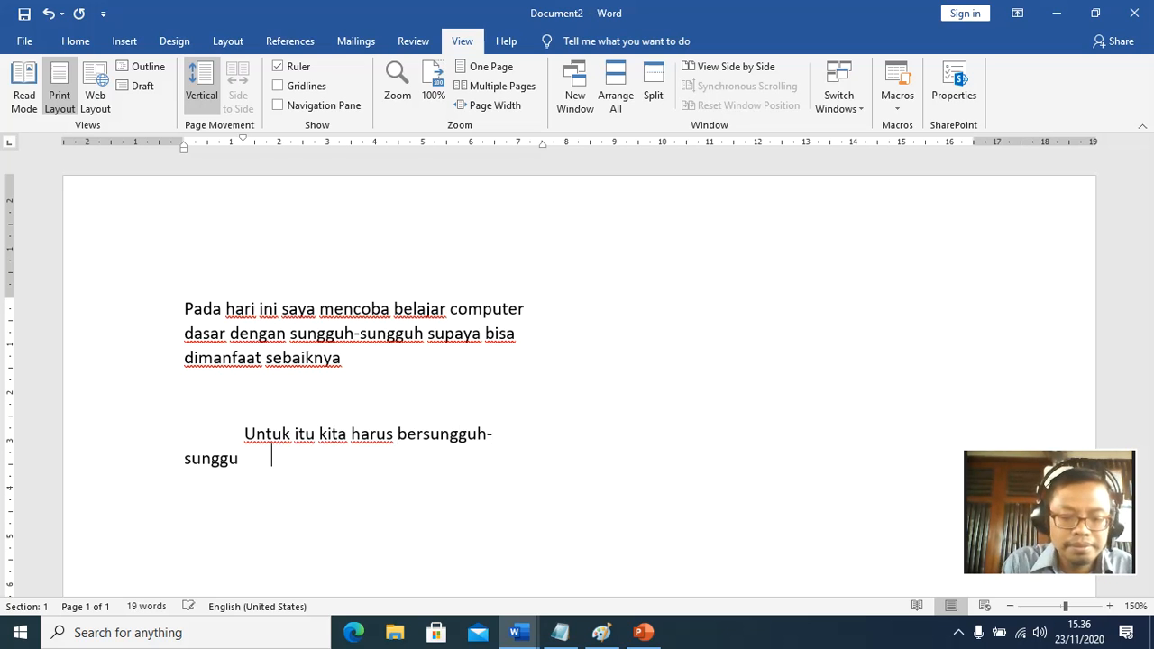
text(h dalam be)
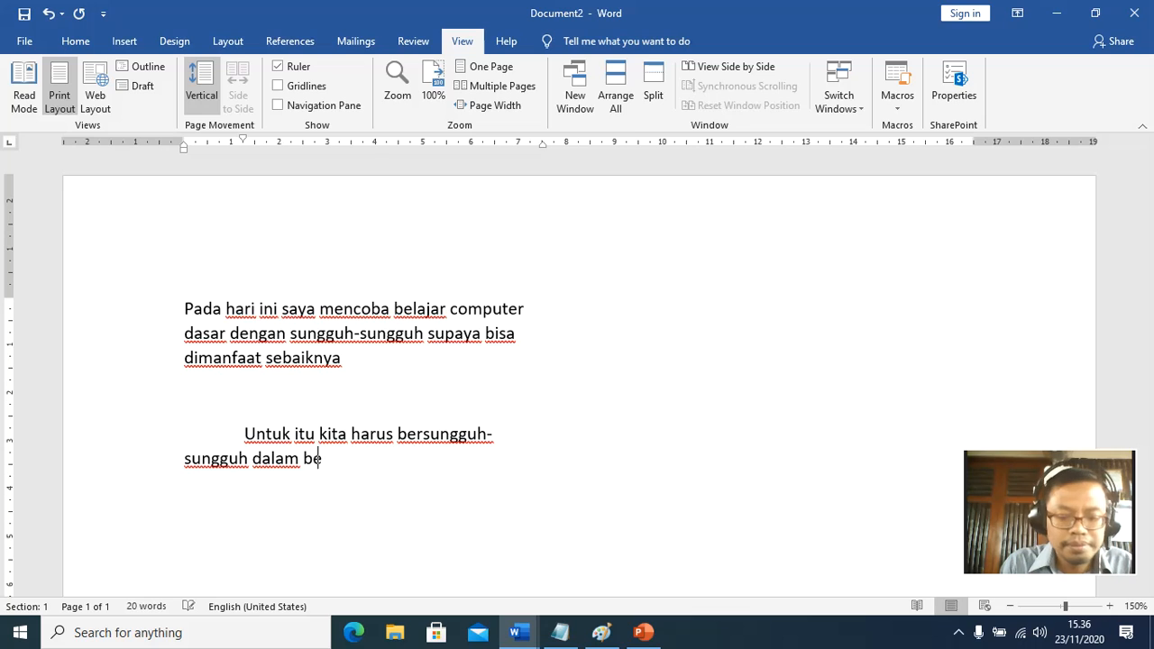
text(lajar kompu)
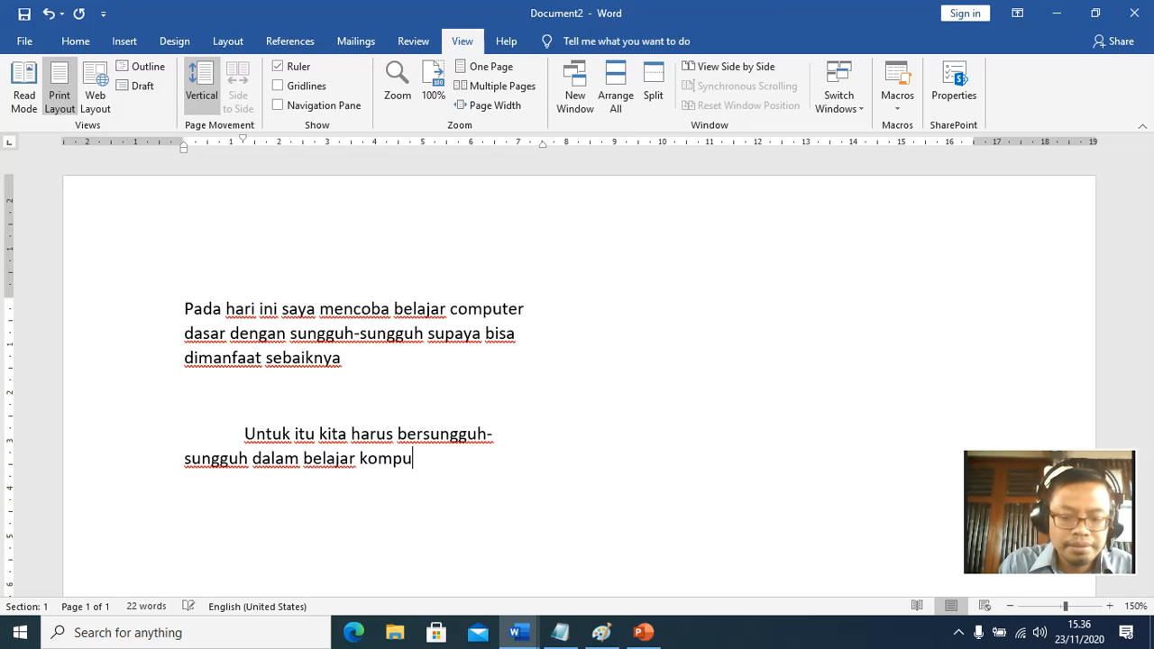
text(ter)
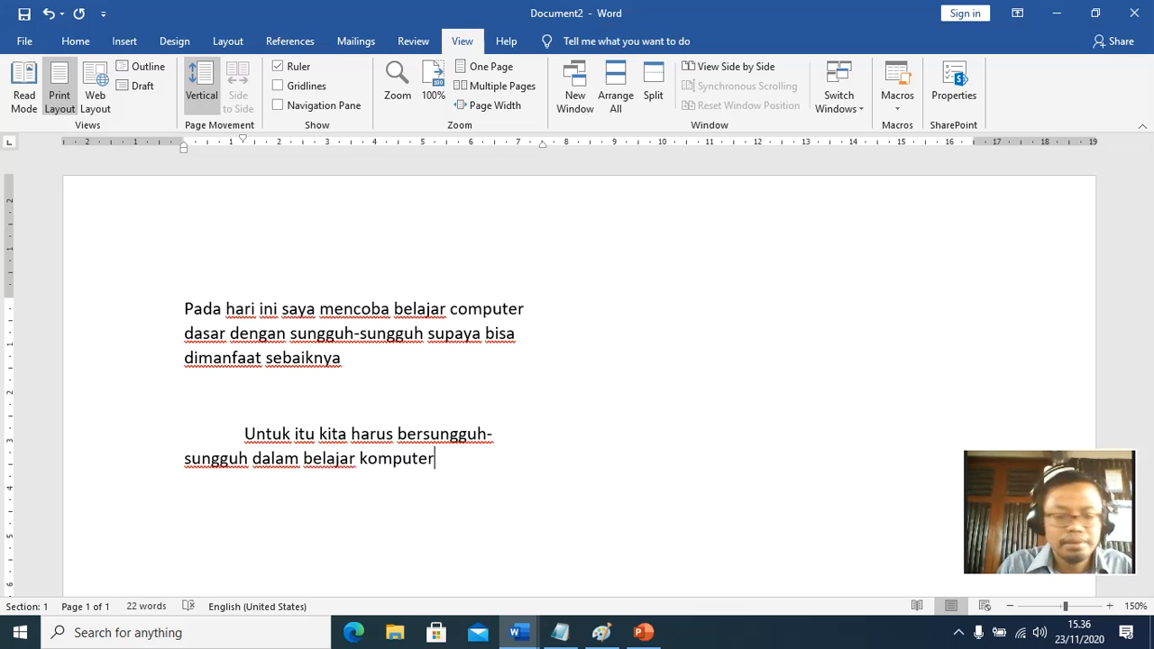
key(ctrl+BackSpace)
text(computer dengan demiki)
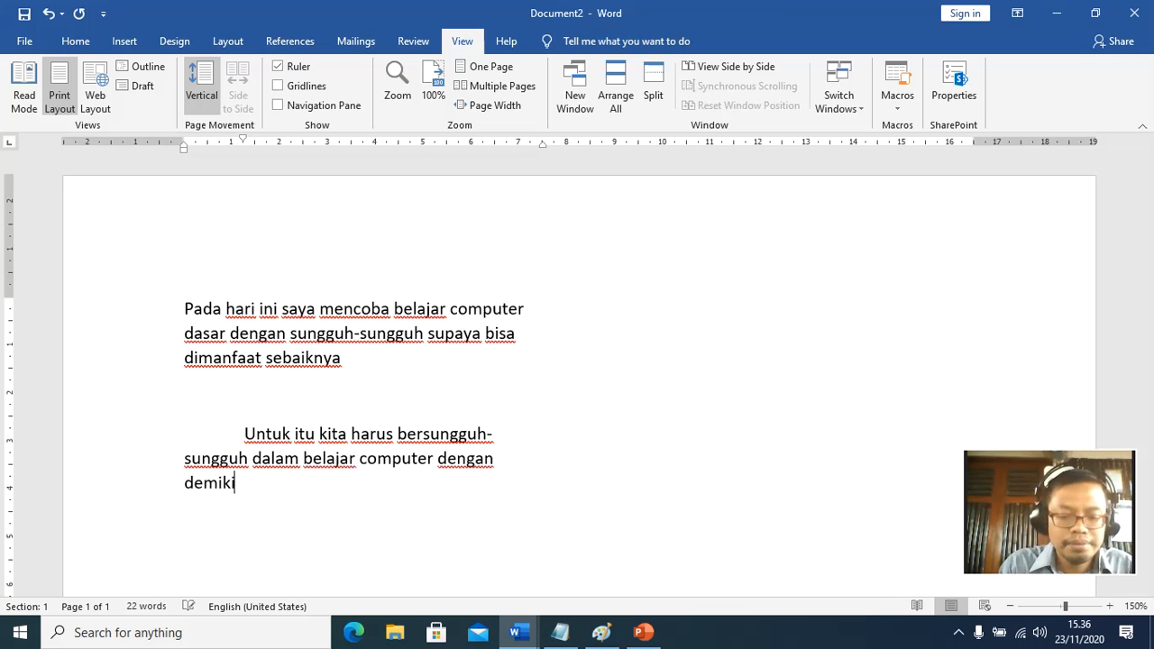
text(an memudahkan)
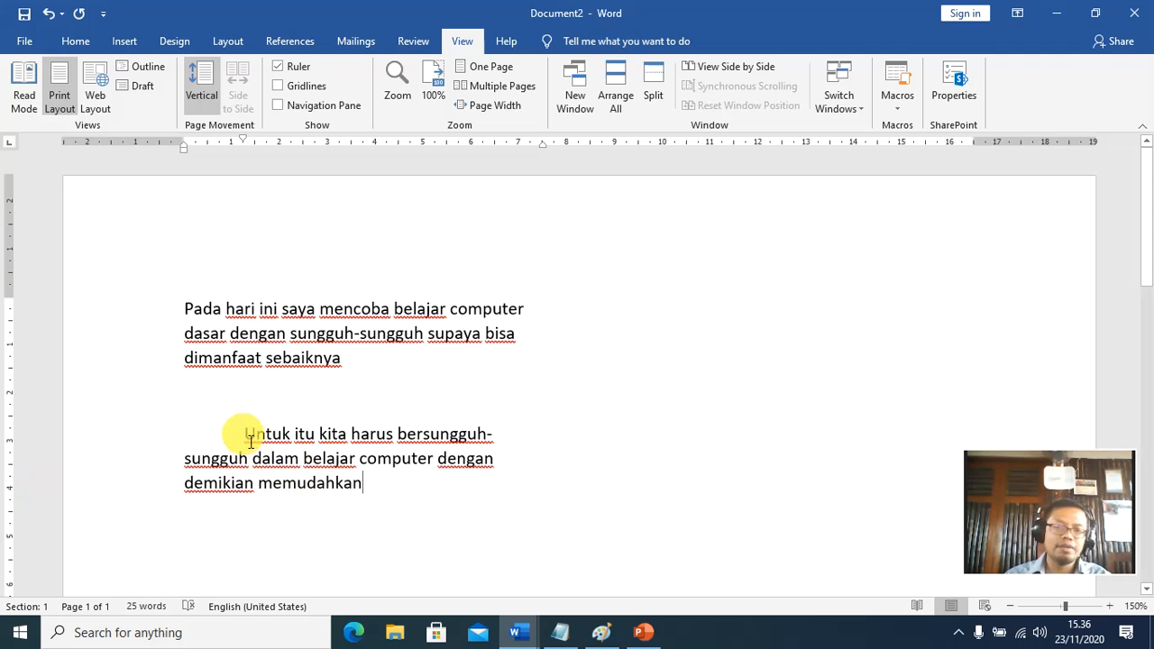
Add another paragraph with the same indent reading "Itu adalah contoh penggunaan first line inden".
key(Return)
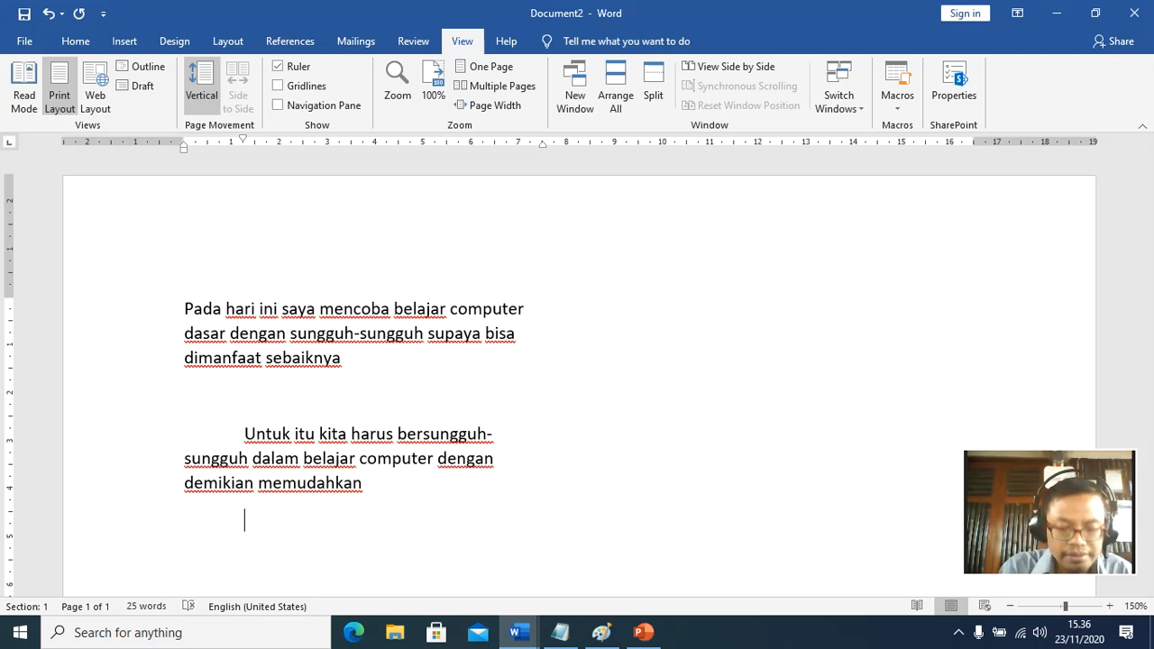
text(itu a)
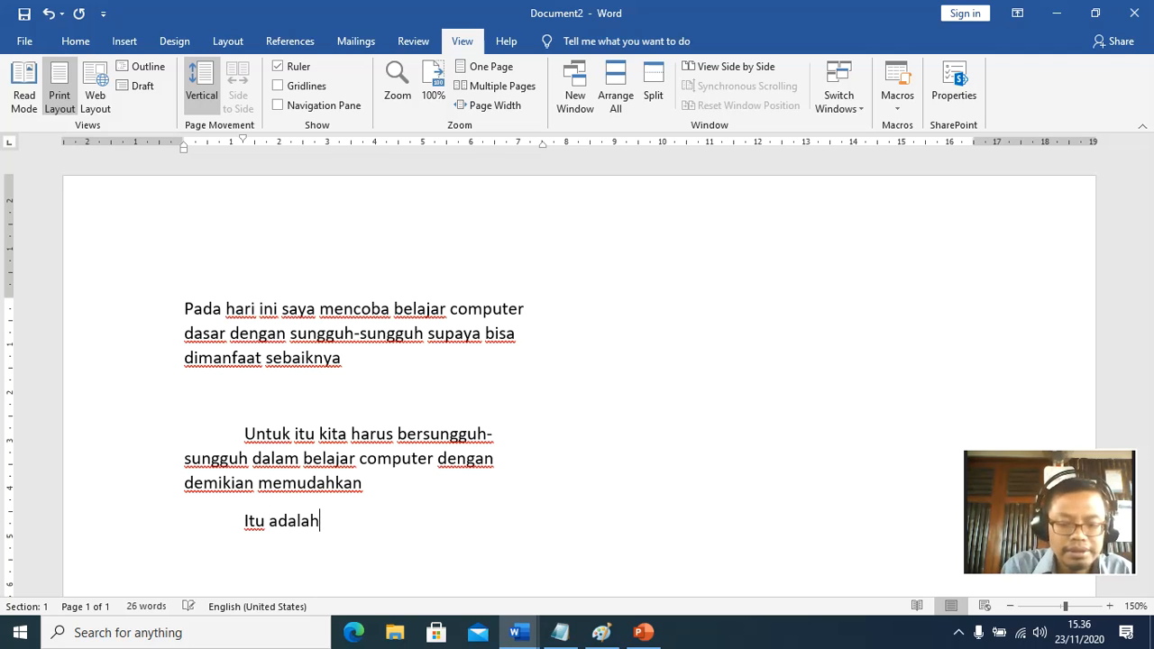
text(dalah contoh )
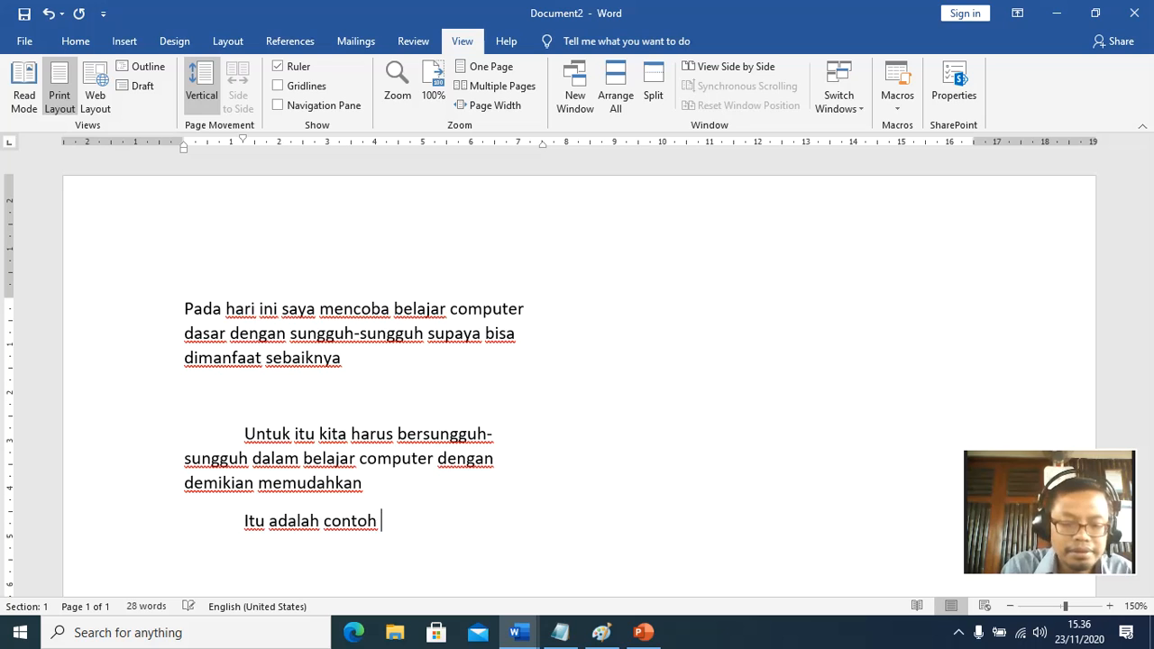
text(penggunaan )
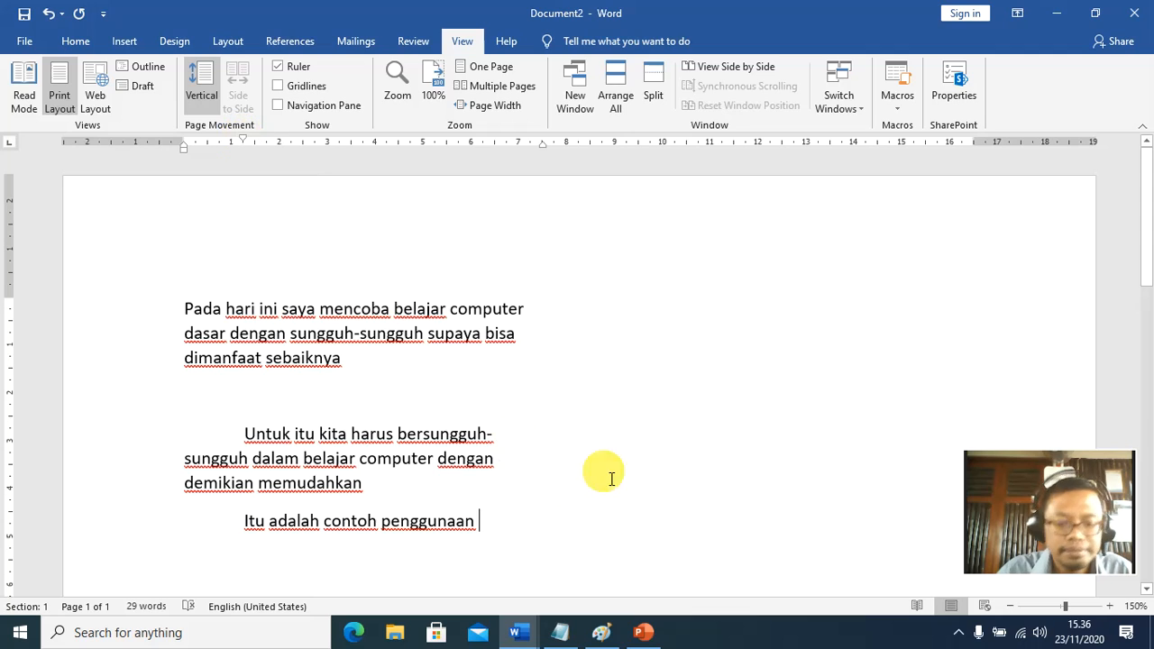
text(first line inden)
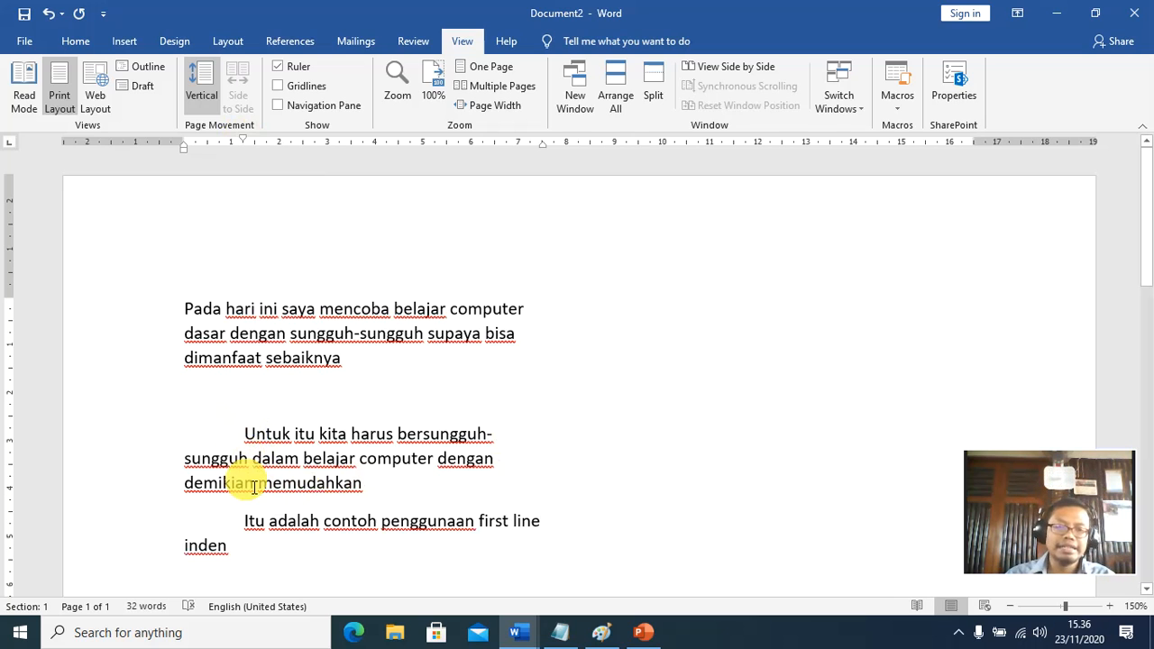
Give a new paragraph below a hanging indent of about 1.25 cm and fill it with several lines of random placeholder letters.
mouse_move(1141, 219)
mouse_down()
mouse_move(1141, 240)
mouse_move(1145, 230)
mouse_up()
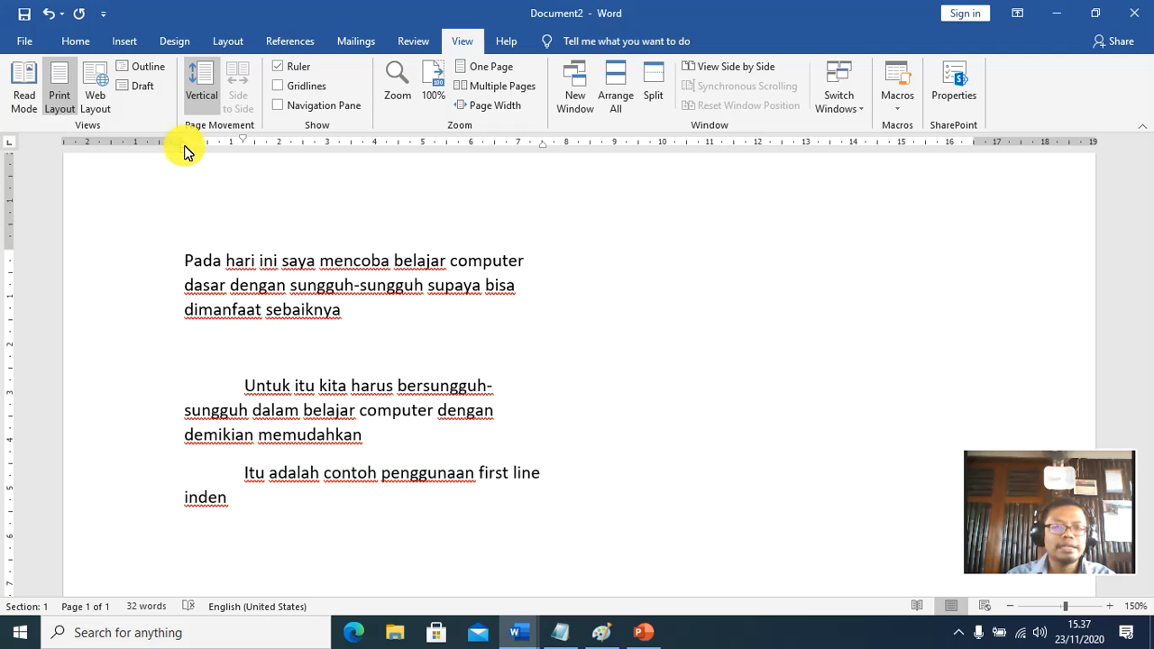
mouse_move(185, 145)
mouse_down()
mouse_move(245, 145)
mouse_move(186, 142)
mouse_up()
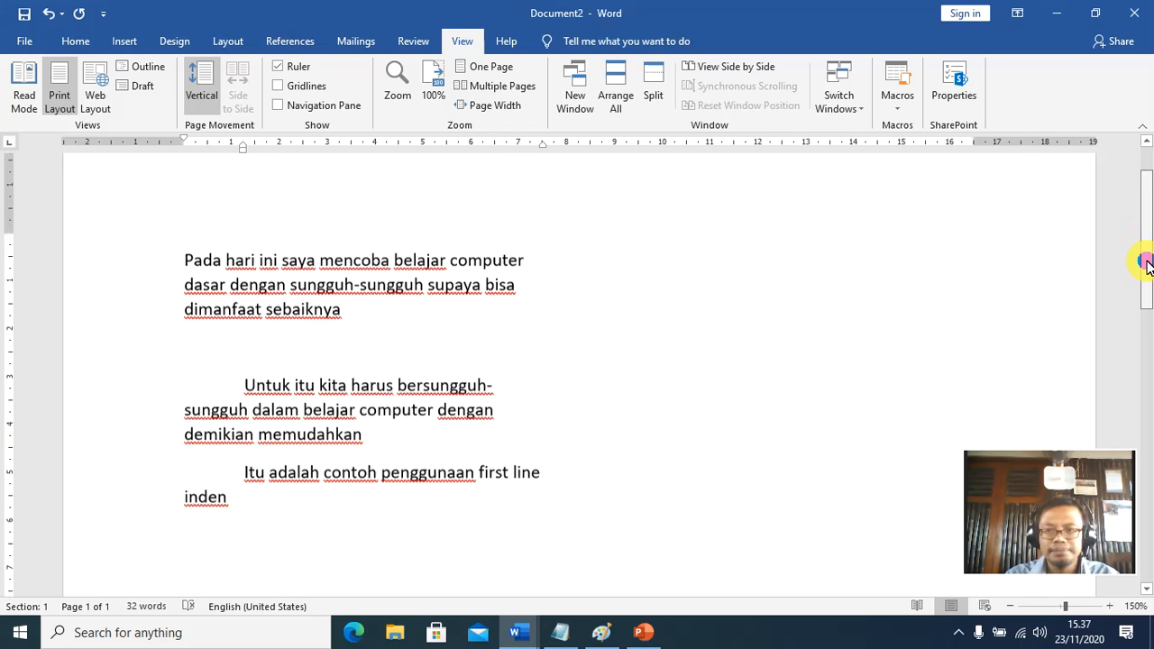
drag(1143, 258, 1150, 275)
text(vnkcnvcnvcmvn)
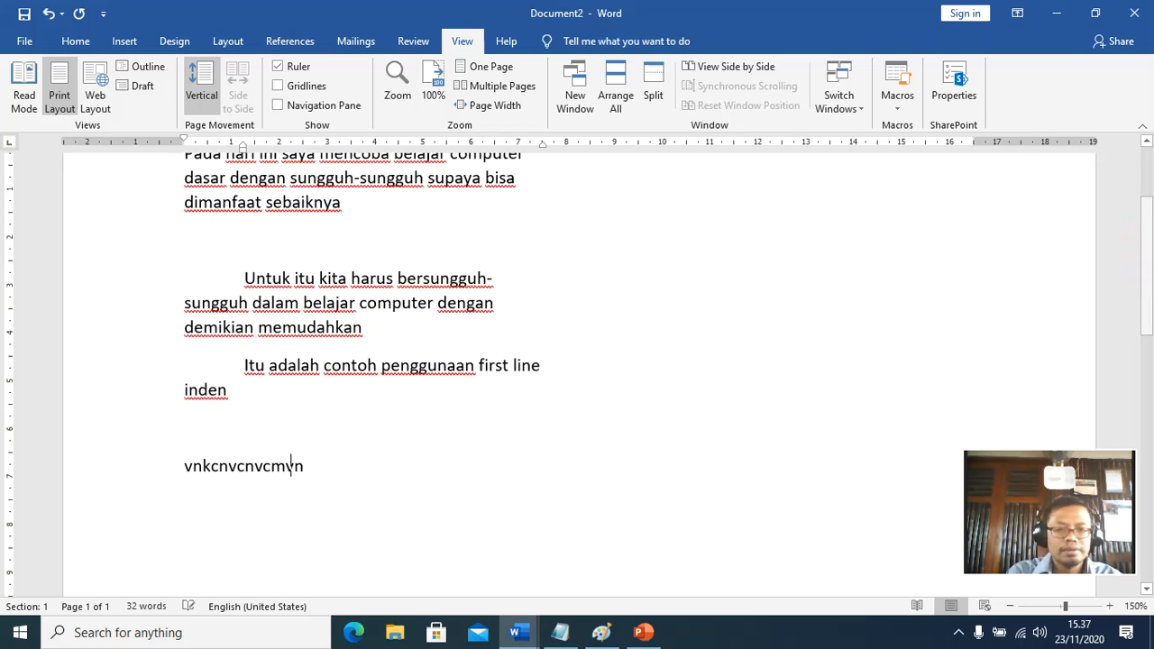
text(mcvnmcn)
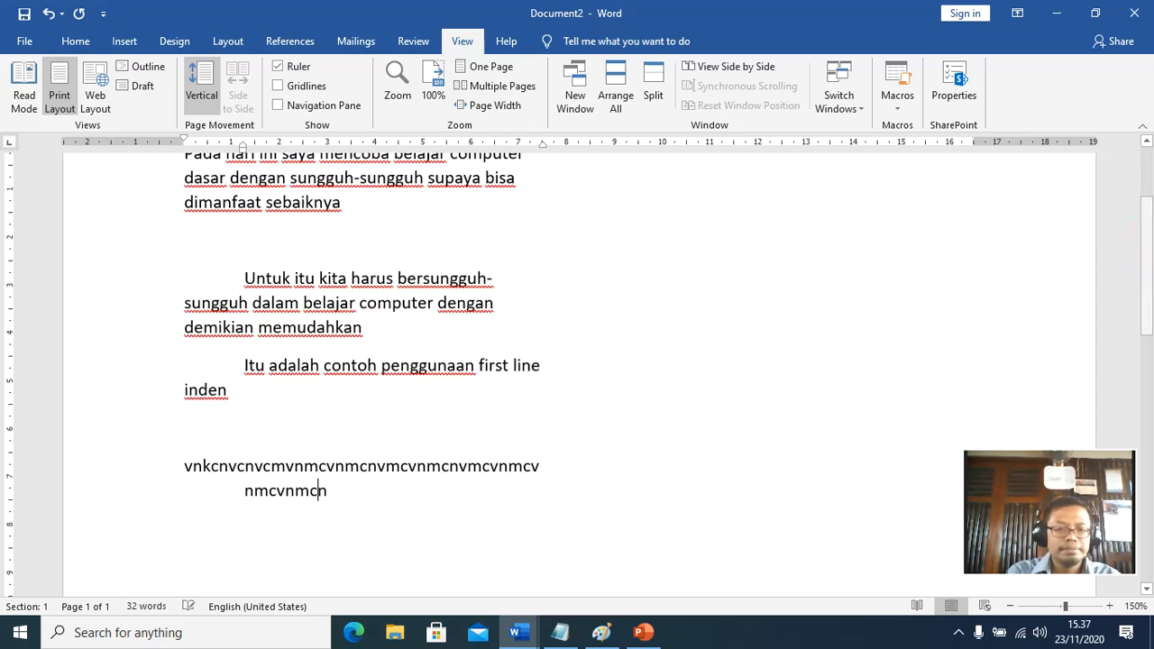
text(vmcvnmcvnmcnvmcvnmcvnmcvnmcnvmcnvmcnvmcnvmcnvmcnvmcnvmcnvmcnvmcnvm)
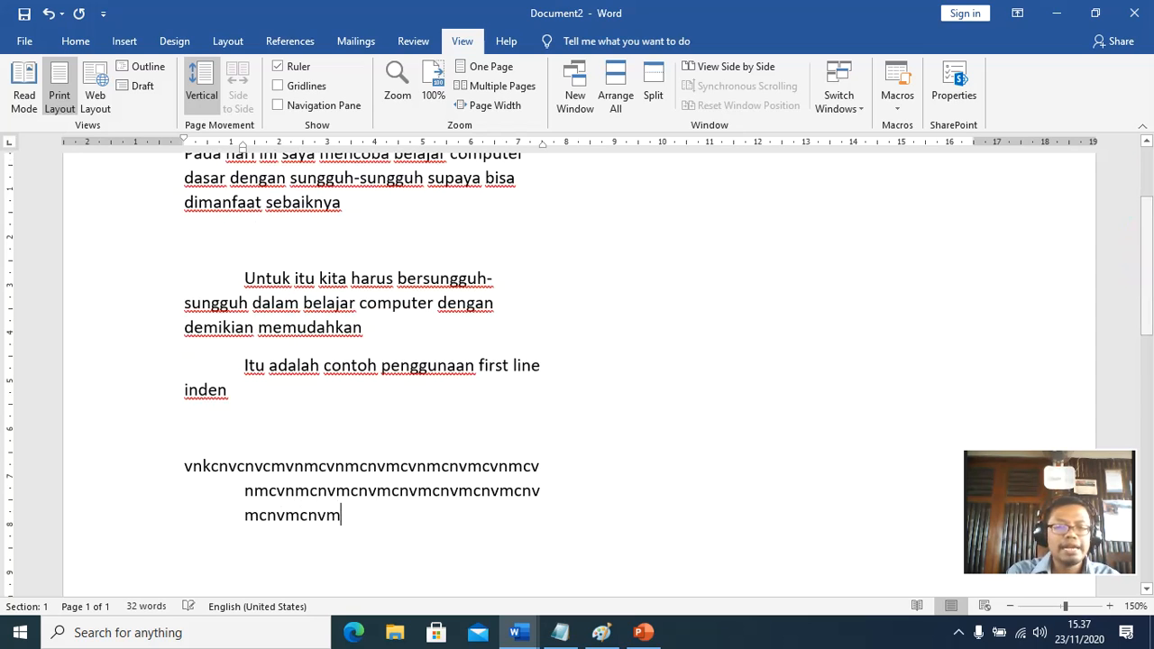
text(ncmvncmvnmcnvmcnvmcnvmcnvmcvnmcnvmcvn)
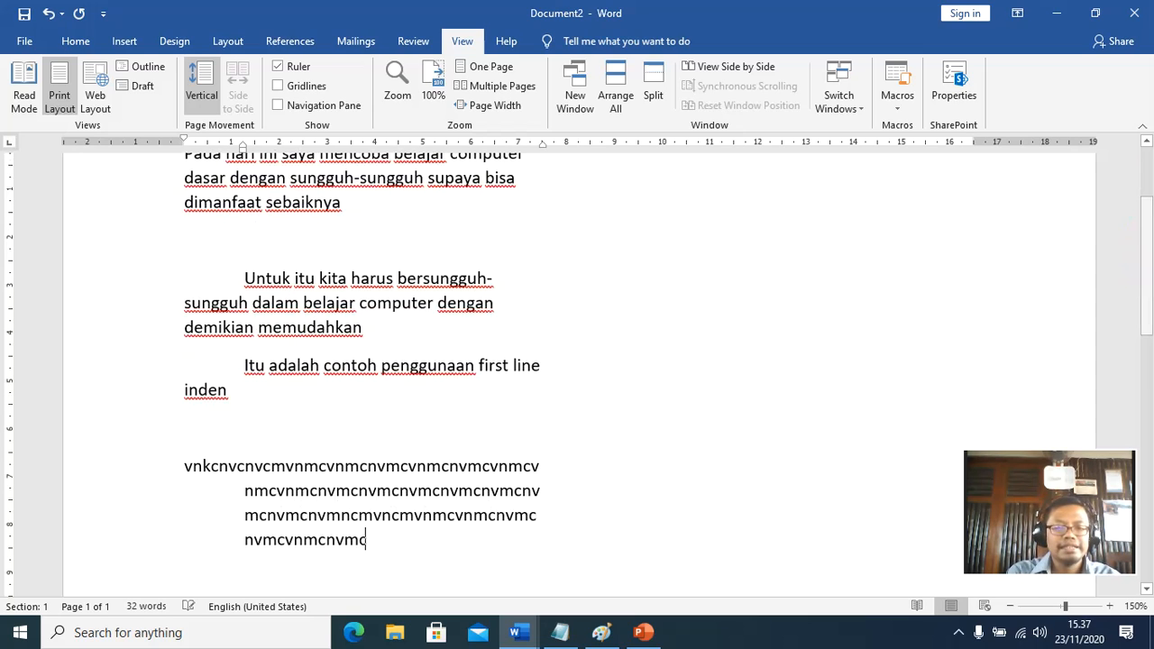
Add a second paragraph with the same hanging indent below and fill it with several lines of random placeholder letters.
key(Return)
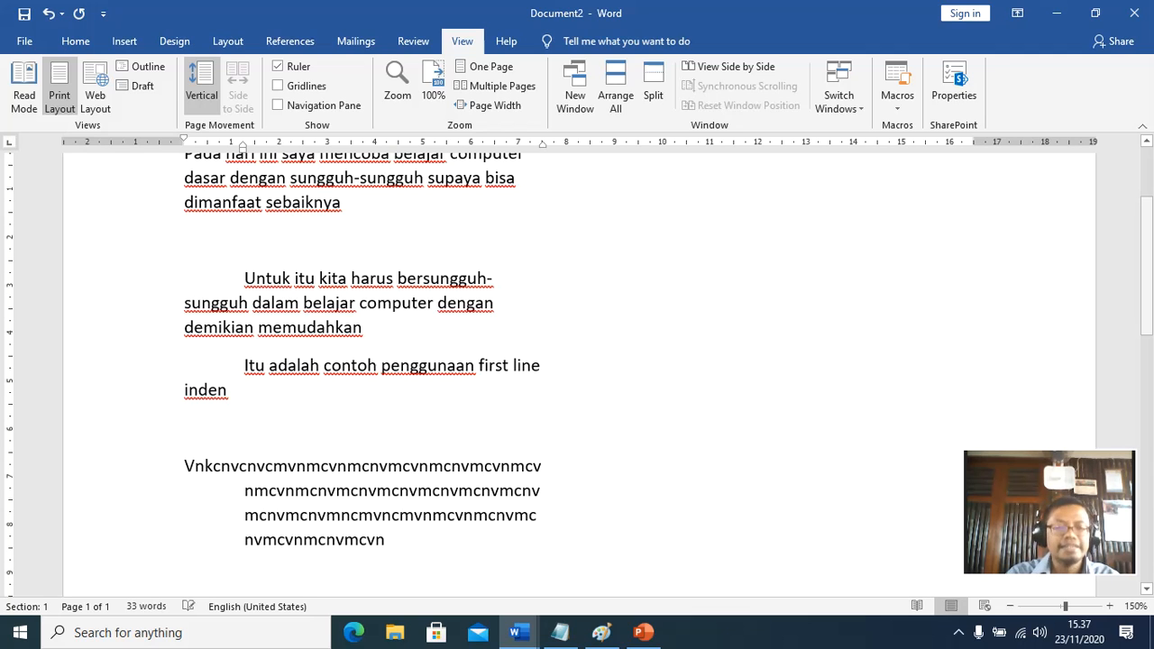
text(vmncmvncmvncmvnmcnvmcnvmcnvmcnvm)
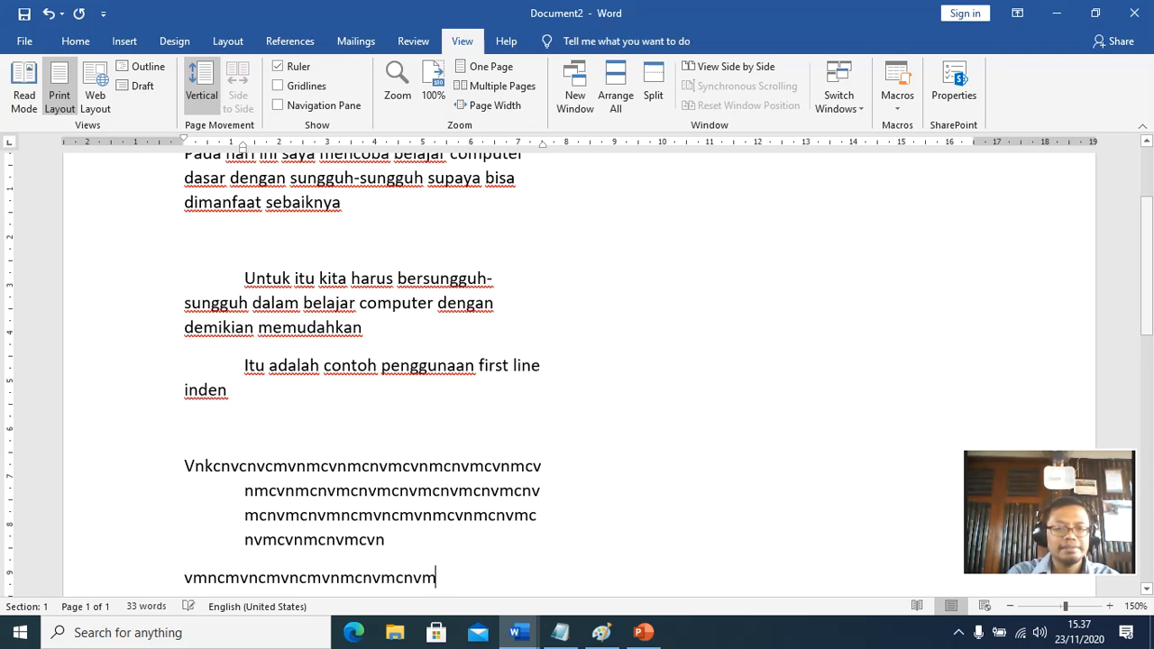
text(cnvmncmvncmvnmcnvmcnvmcnvmcn)
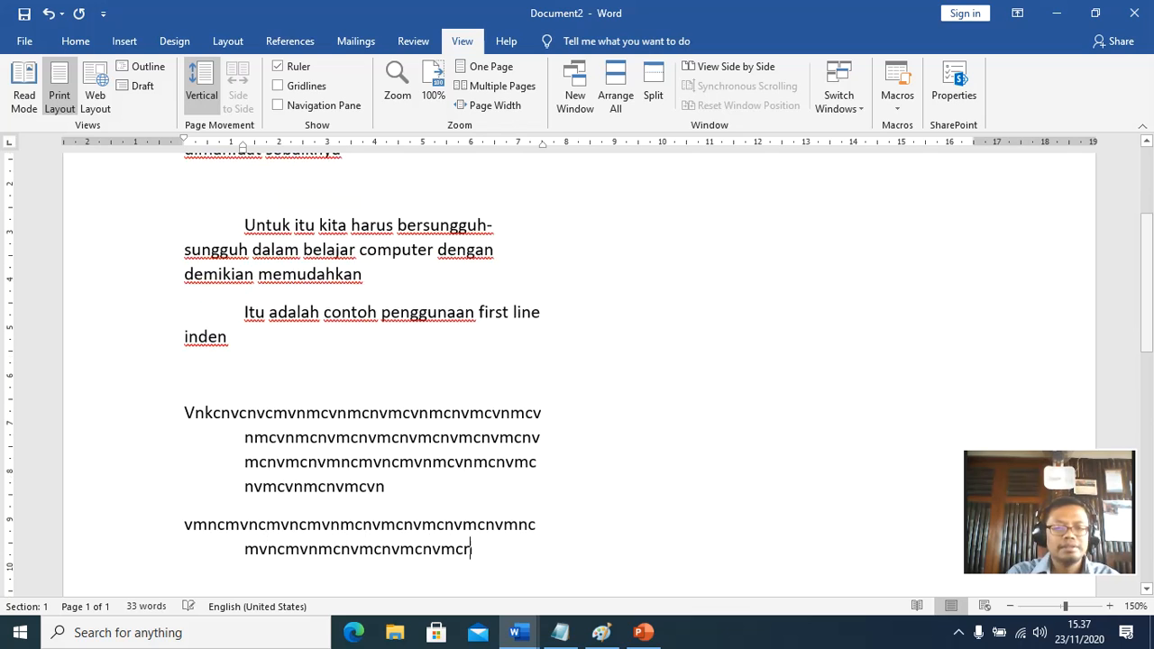
text(mvncmvn cmnvmcnvmcnvmcnvmcnvmcnvmncmvncm)
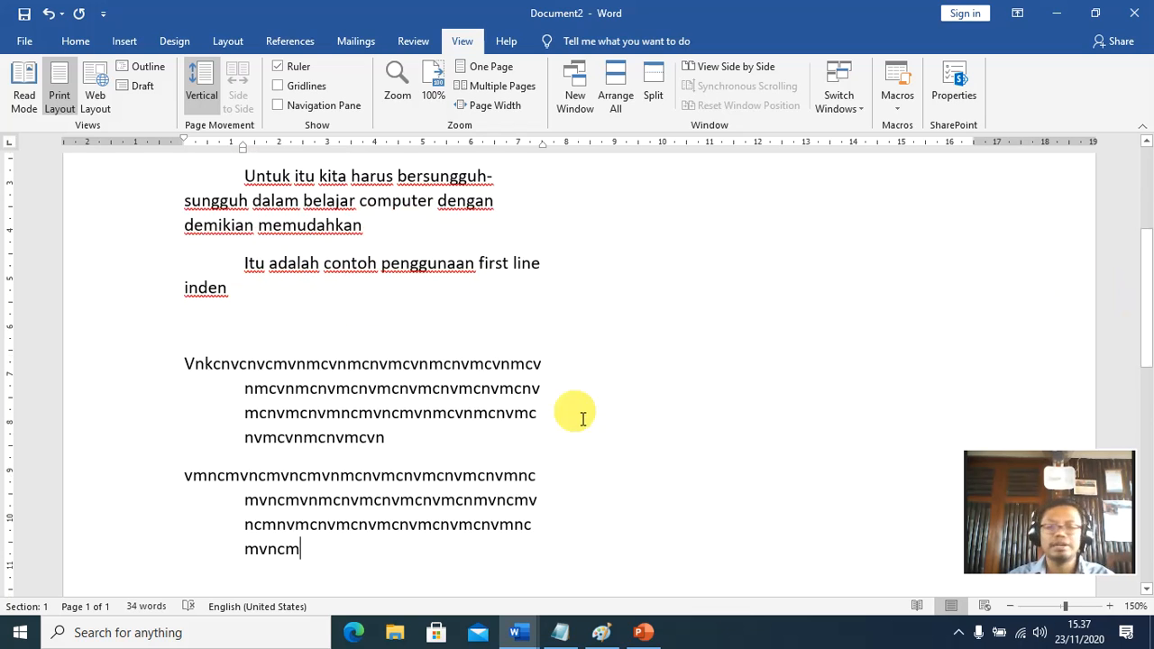
Switch to Document1 with the numbered list of course benefits and deselect the list.
click(1146, 269)
drag(1147, 269, 1147, 224)
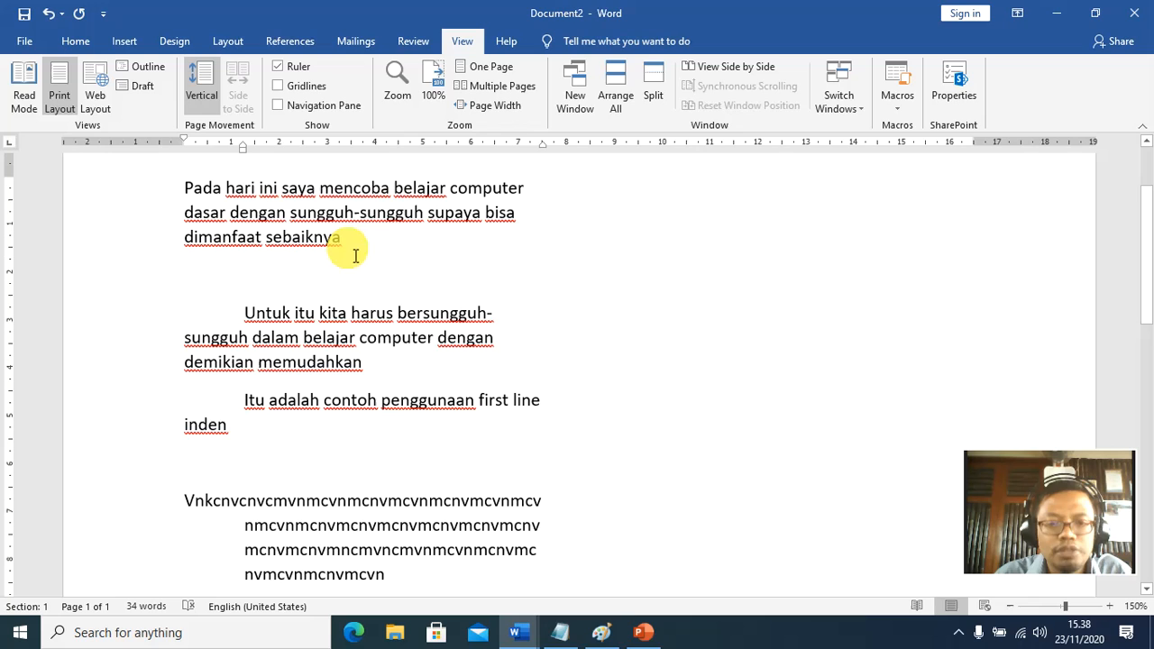
click(519, 630)
click(425, 558)
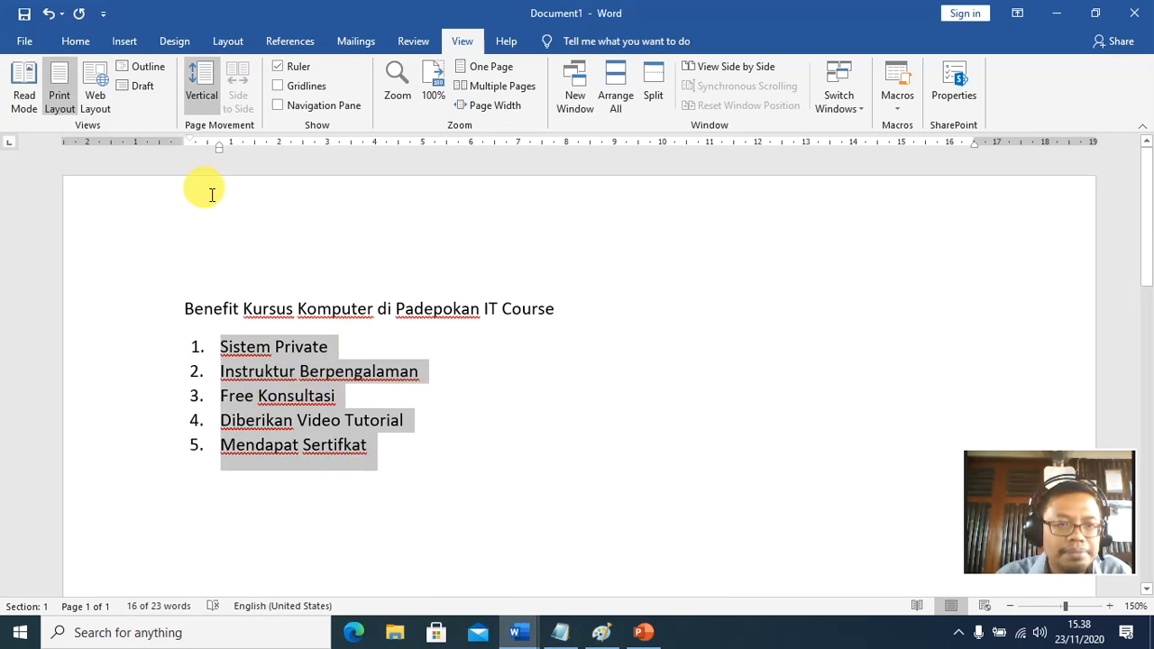
click(477, 405)
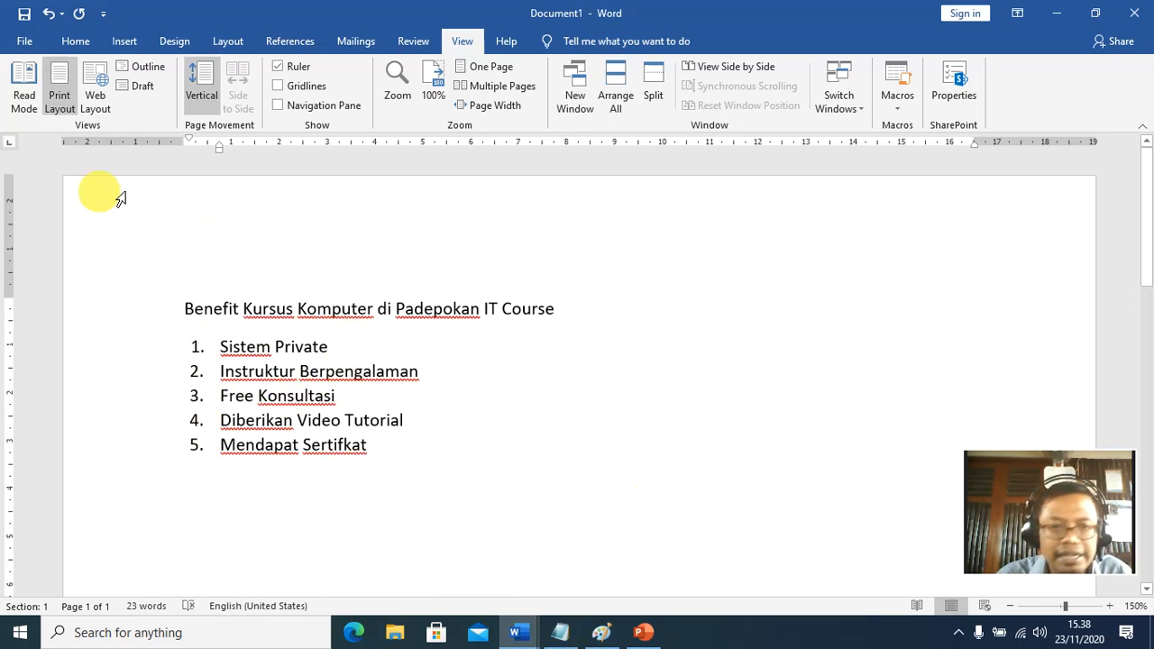
Remove the hanging indent of list item 1, "Sistem Private", and move the item to a left indent of about 8.4 cm.
click(196, 346)
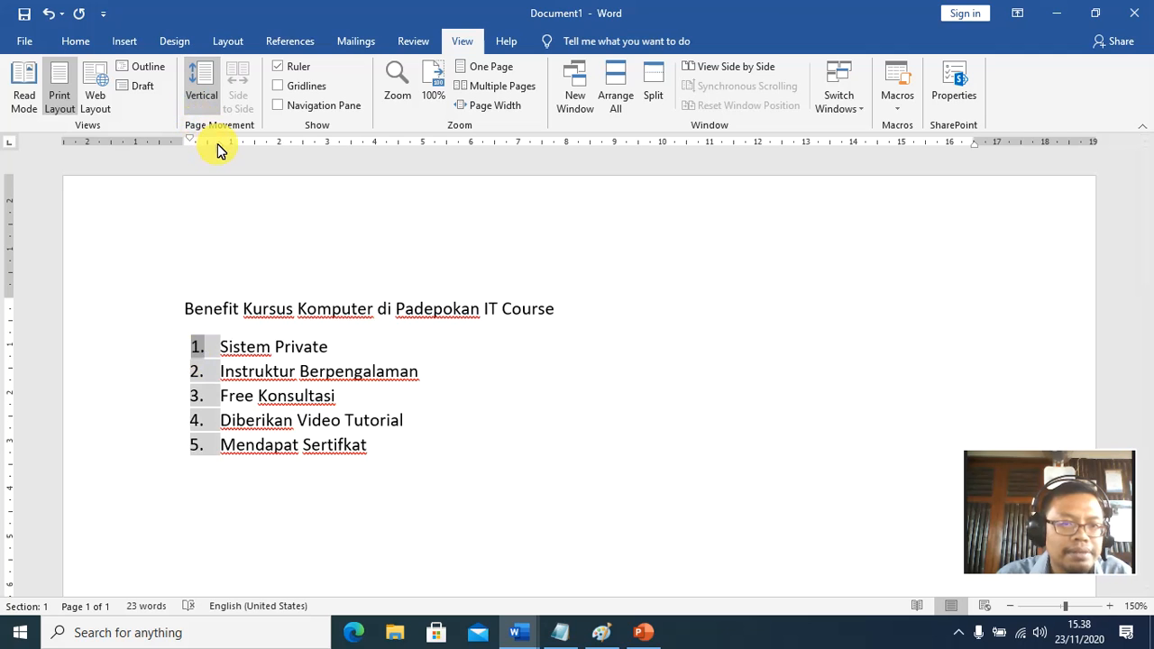
mouse_move(219, 149)
mouse_down()
mouse_move(185, 137)
mouse_move(188, 151)
mouse_up()
drag(188, 150, 192, 151)
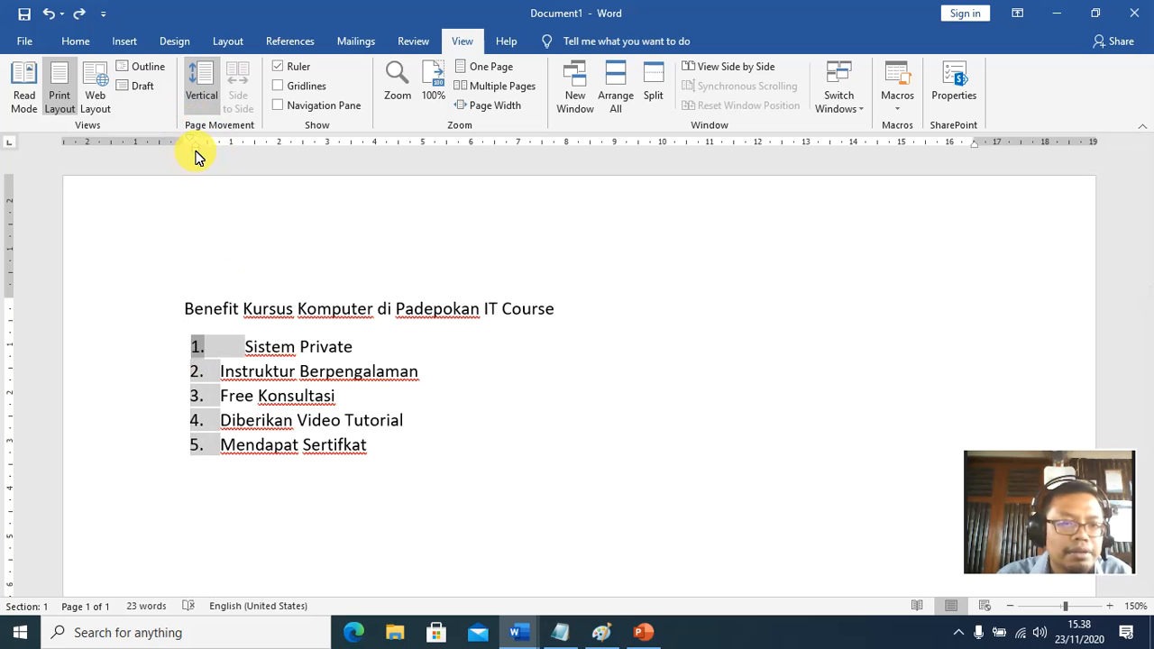
mouse_move(197, 154)
mouse_down()
mouse_move(784, 148)
mouse_move(294, 157)
mouse_move(651, 161)
mouse_move(592, 182)
mouse_up()
Move list items 2 to 5 together to a left indent of about 9 cm on the ruler.
click(360, 523)
drag(399, 472, 201, 361)
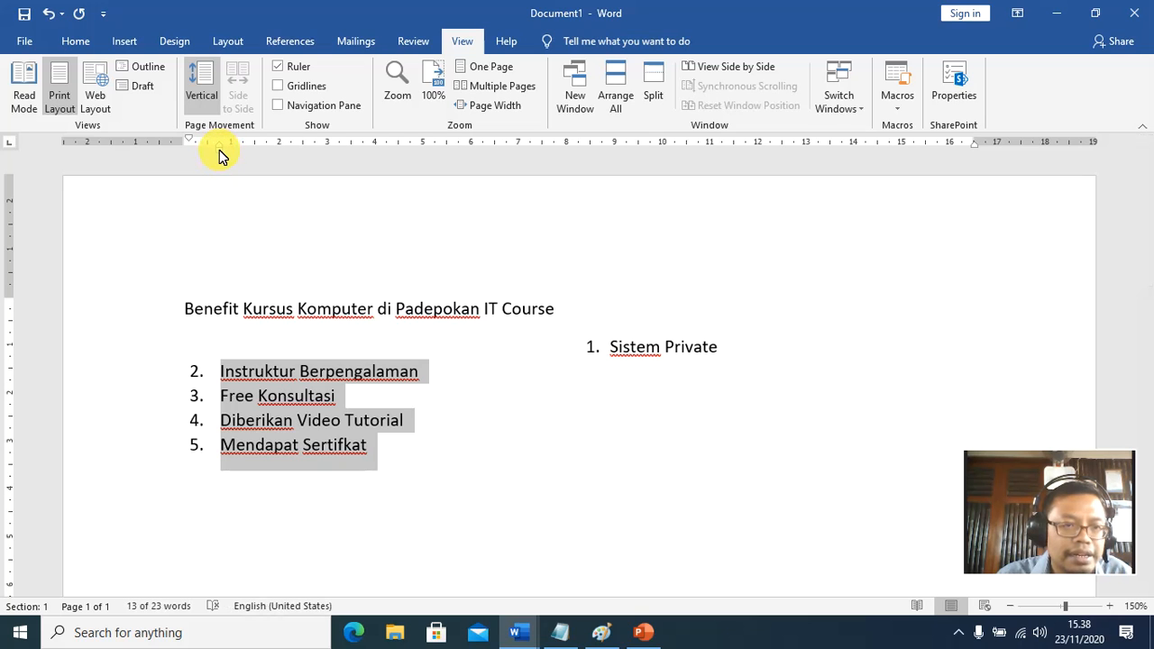
mouse_move(219, 153)
mouse_down()
mouse_move(508, 196)
mouse_move(616, 198)
mouse_up()
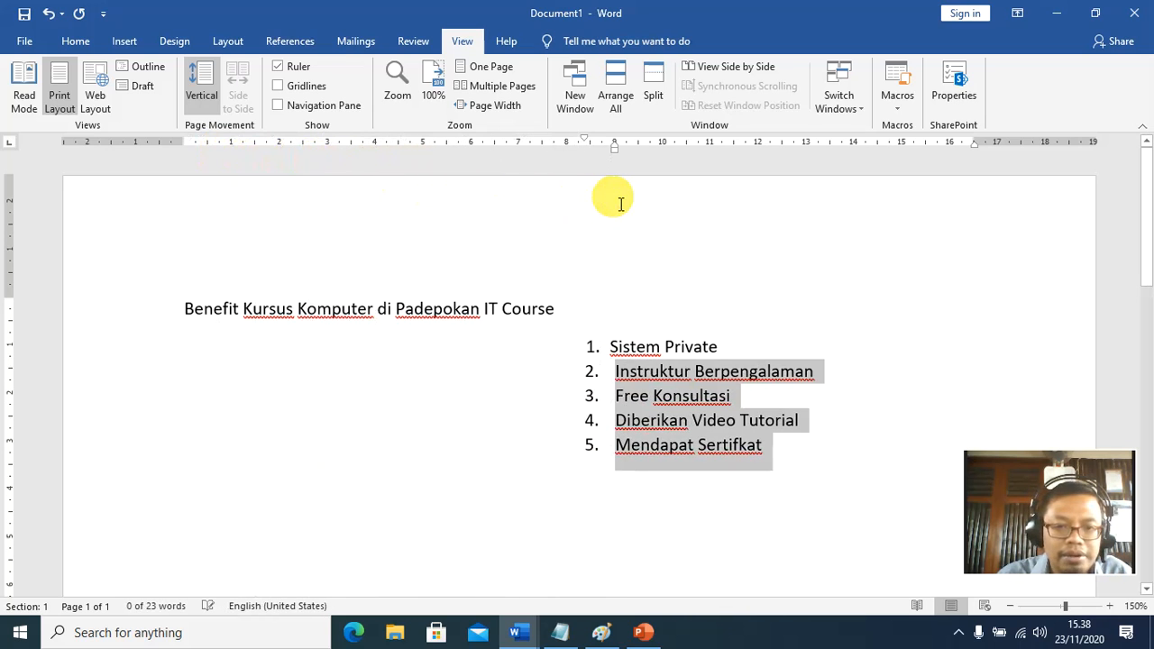
Move list items 4 and 5, "Diberikan Video Tutorial" and "Mendapat Sertifkat", to a left indent of about 10.8 cm.
click(682, 540)
drag(609, 420, 819, 448)
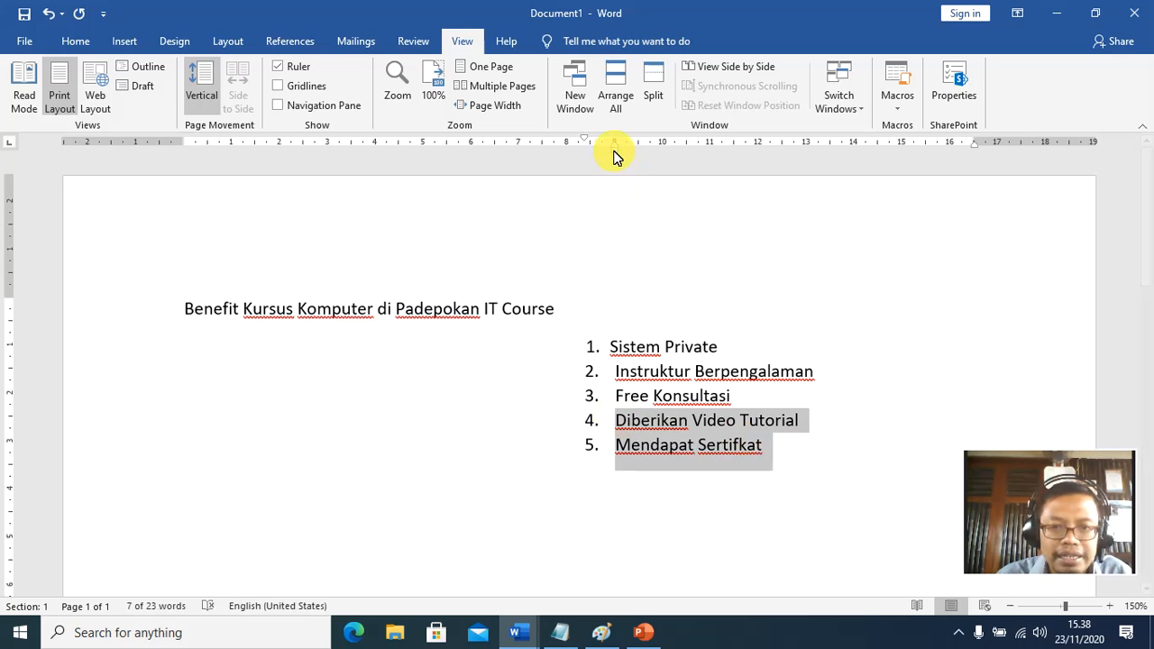
mouse_move(614, 153)
mouse_down()
mouse_move(711, 163)
mouse_move(700, 174)
mouse_up()
click(620, 484)
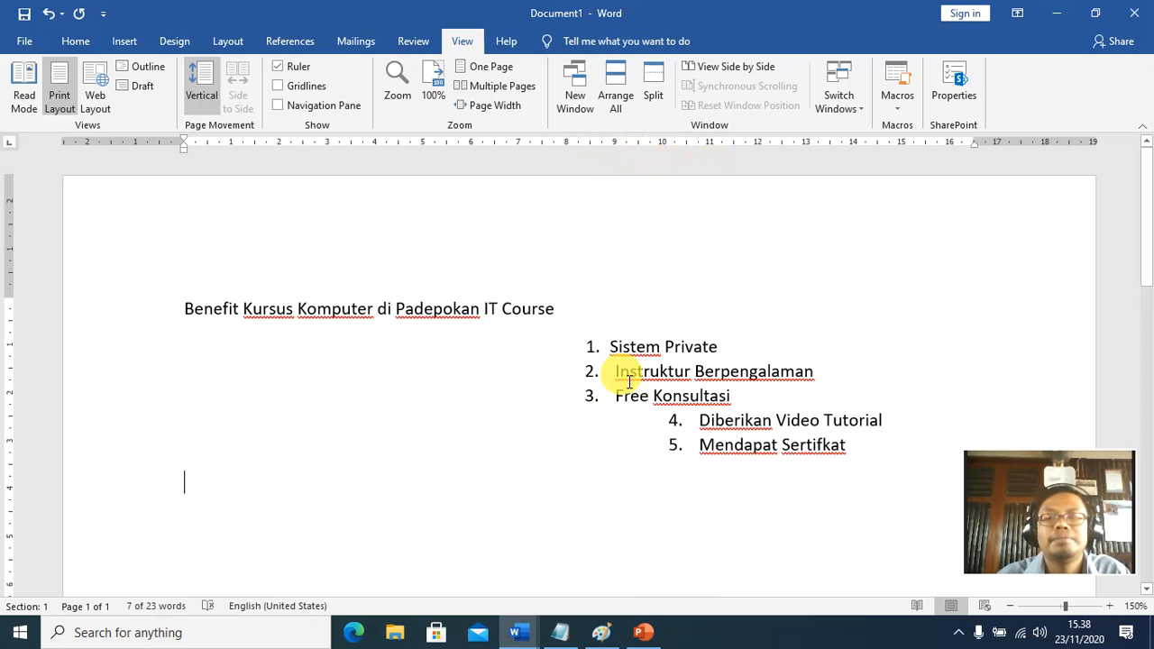